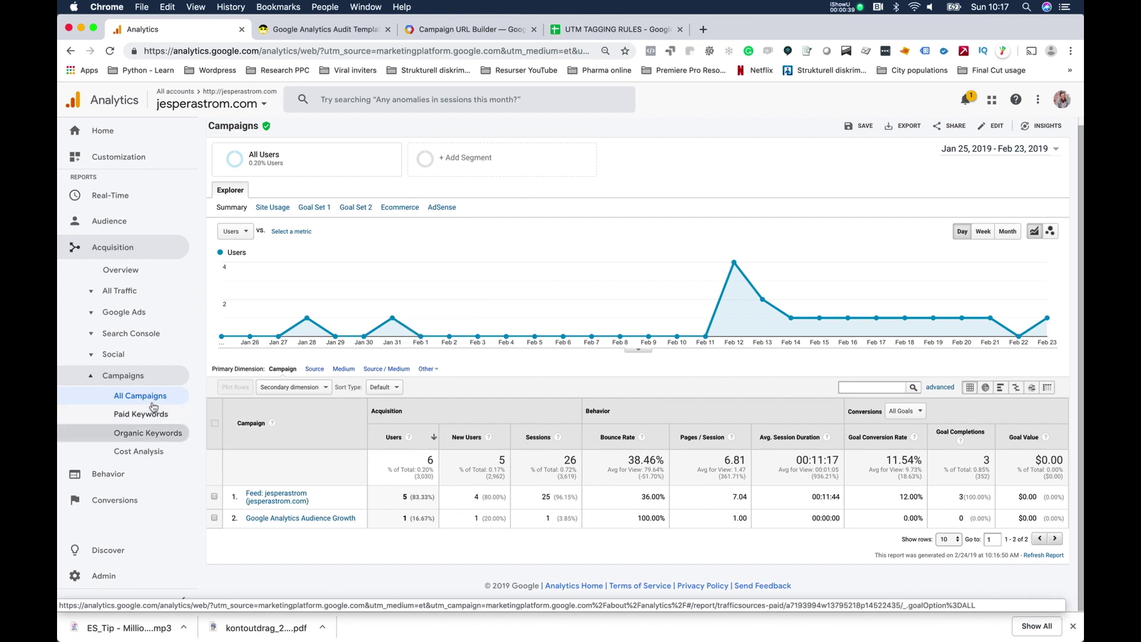
- Review the All Campaigns report listing two campaigns with 6 users and 26 sessions
{"action": "left_click", "coordinate": [149, 451]}
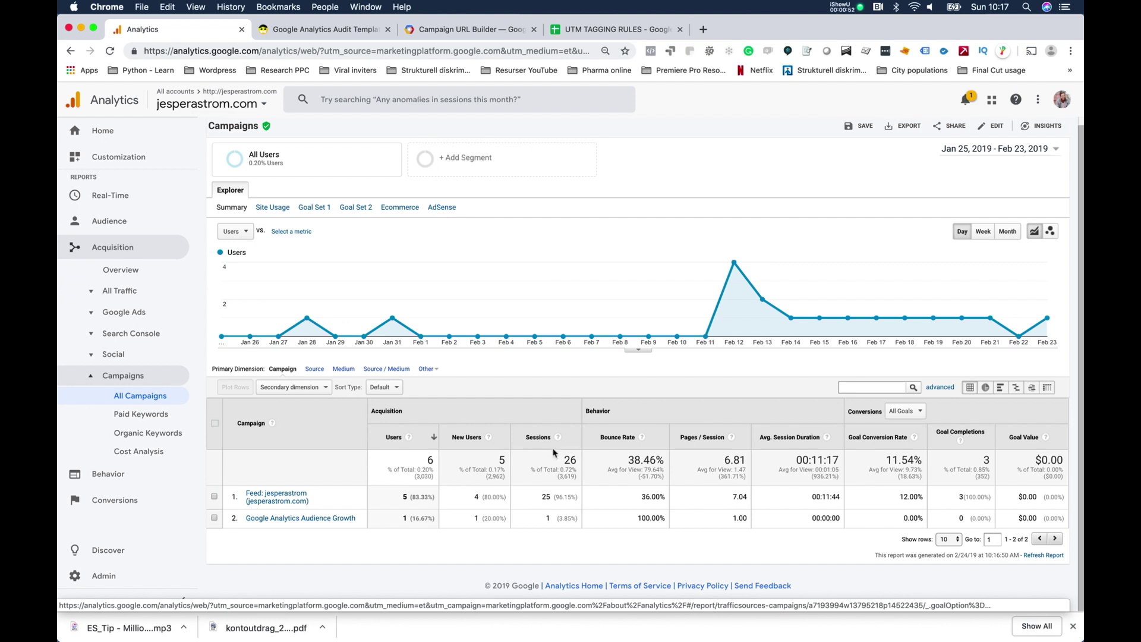
- Google 'utm tag definition' in a new tab, then go back to the Audit Template page
{"action": "left_click", "coordinate": [313, 33]}
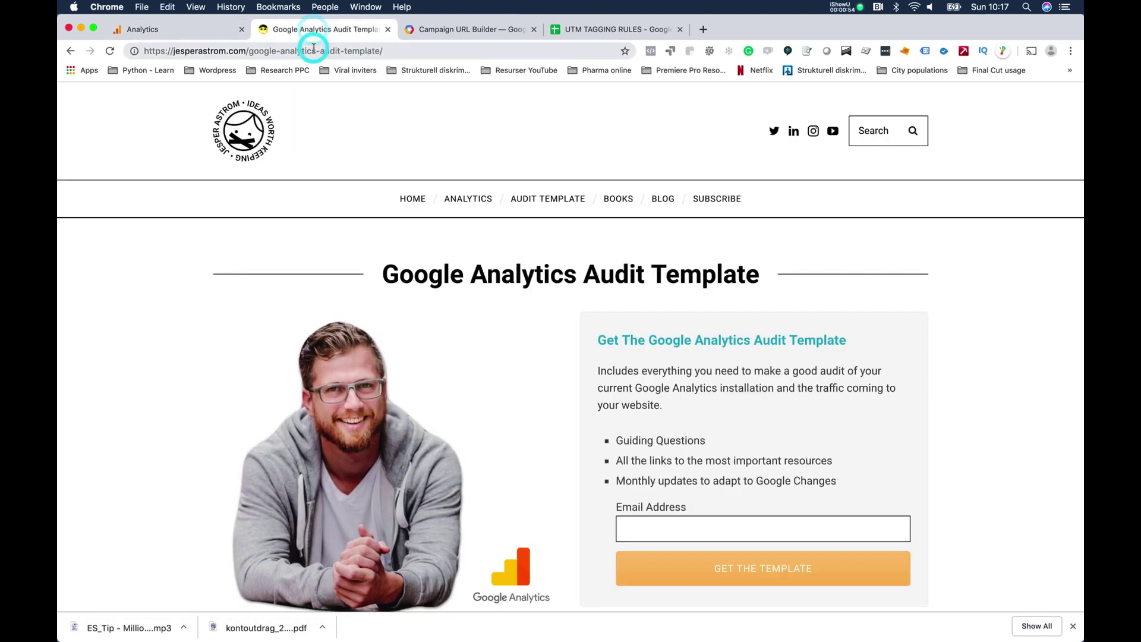
{"action": "left_click", "coordinate": [314, 50]}
{"action": "key", "text": "super+c"}
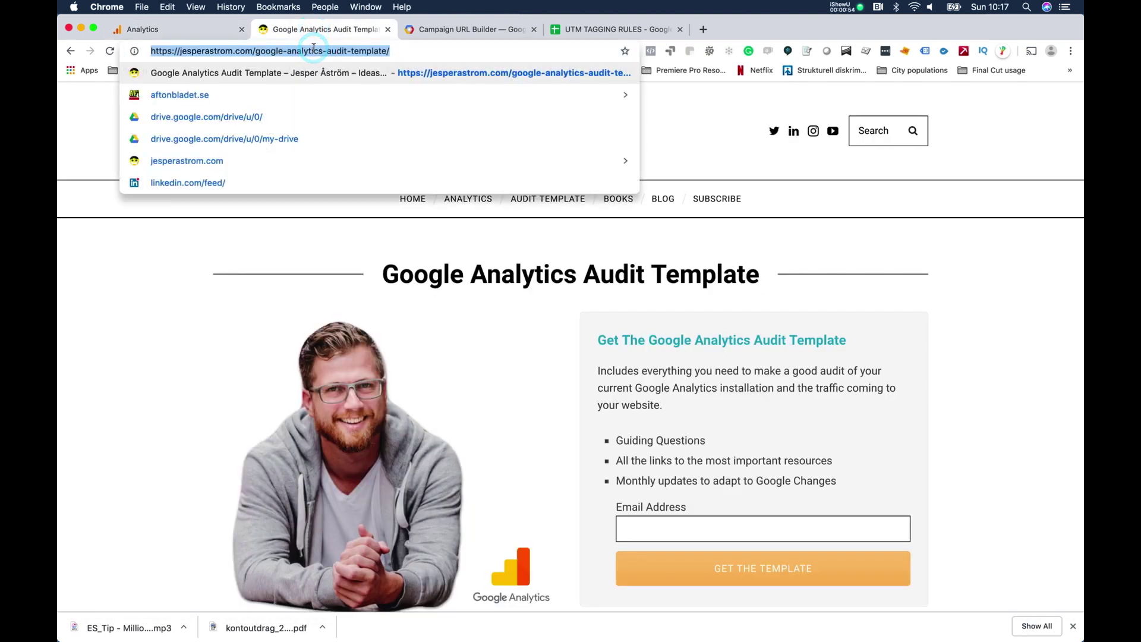
{"action": "left_click", "coordinate": [701, 31]}
{"action": "type", "text": "go"}
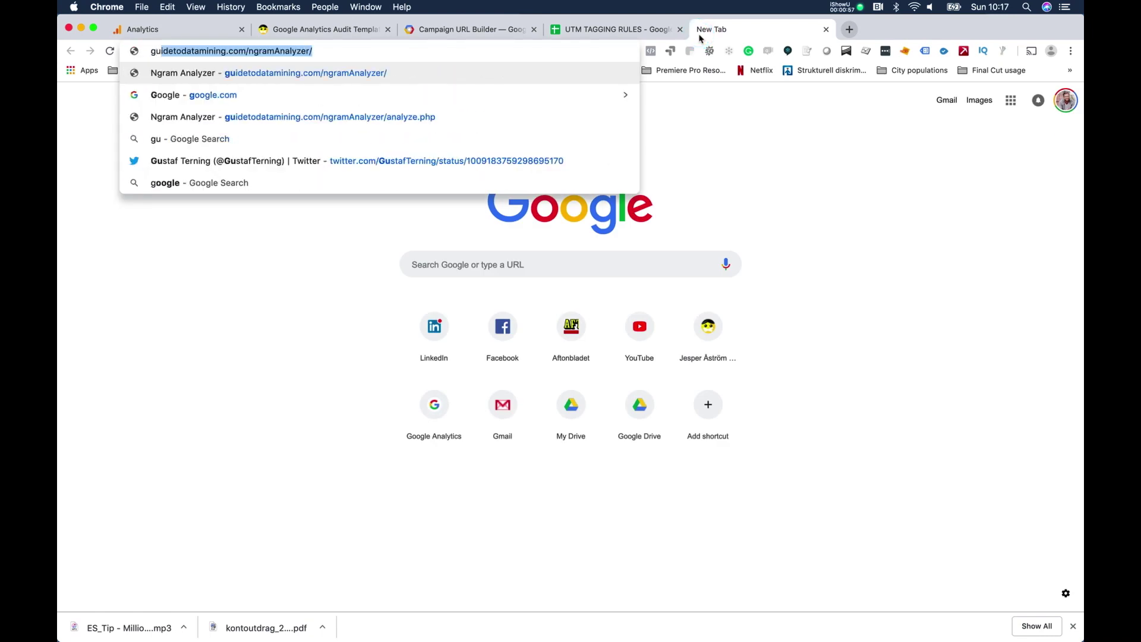
{"action": "key", "text": "BackSpace"}
{"action": "key", "text": "BackSpace"}
{"action": "key", "text": "BackSpace"}
{"action": "type", "text": "uti"}
{"action": "key", "text": "BackSpace"}
{"action": "type", "text": "m"}
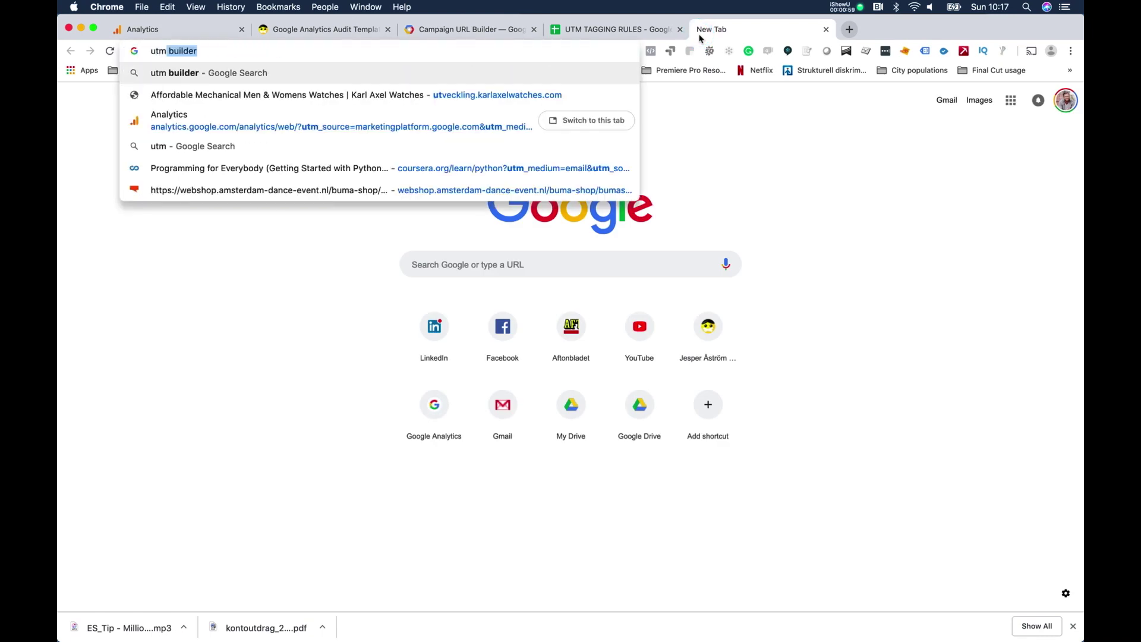
{"action": "type", "text": " ta"}
{"action": "key", "text": "BackSpace"}
{"action": "key", "text": "BackSpace"}
{"action": "key", "text": "BackSpace"}
{"action": "key", "text": "BackSpace"}
{"action": "type", "text": "m tag defini"}
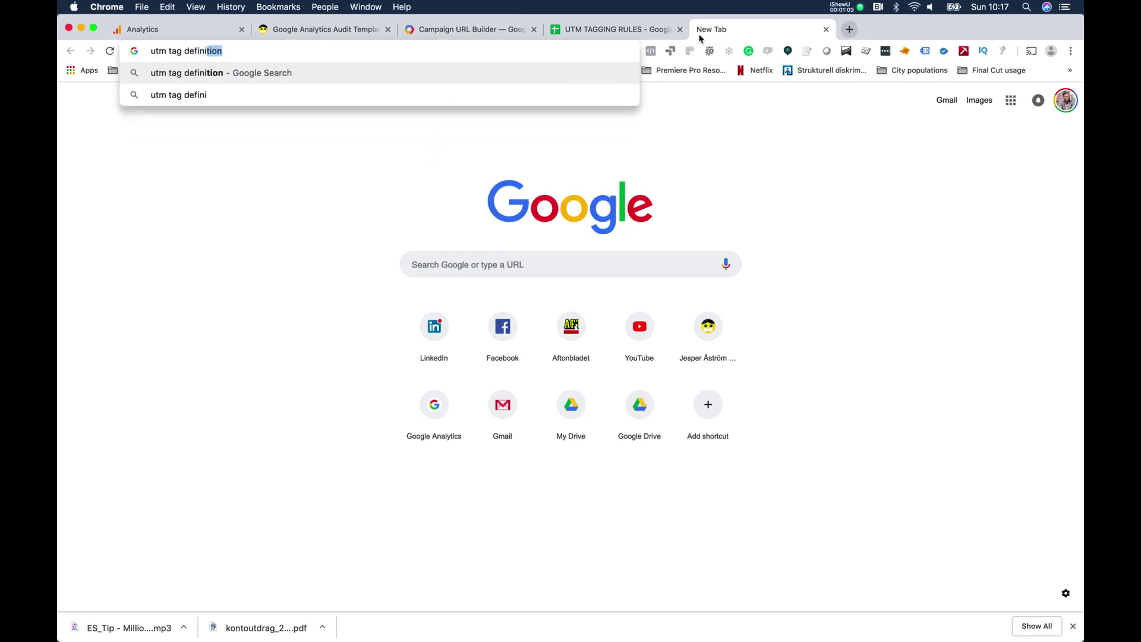
{"action": "key", "text": "Return"}
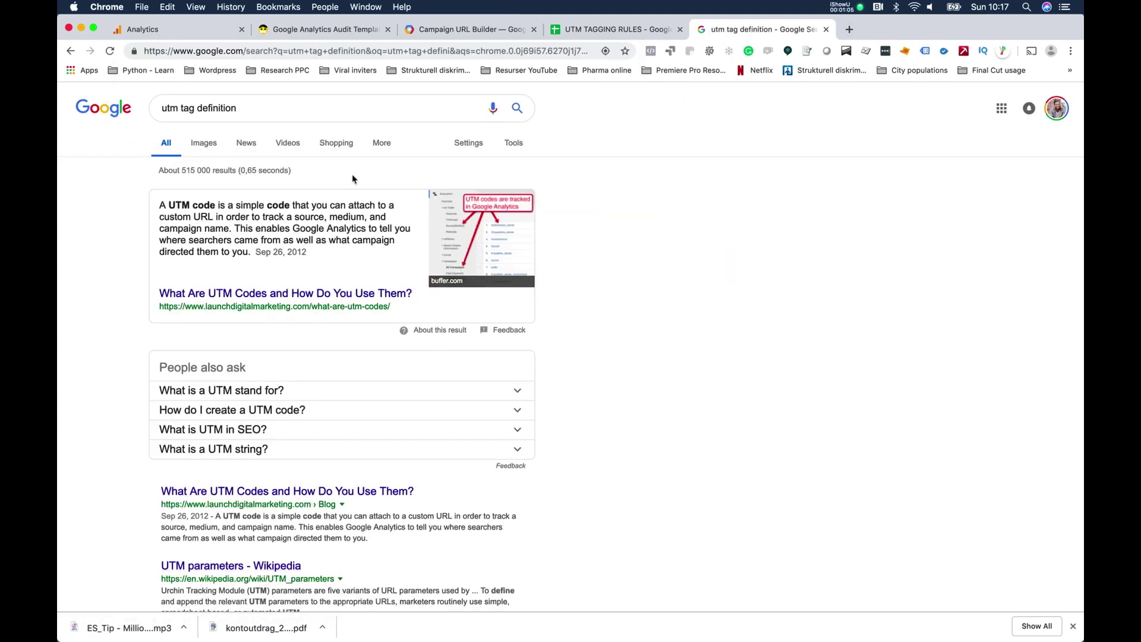
{"action": "left_click", "coordinate": [342, 30]}
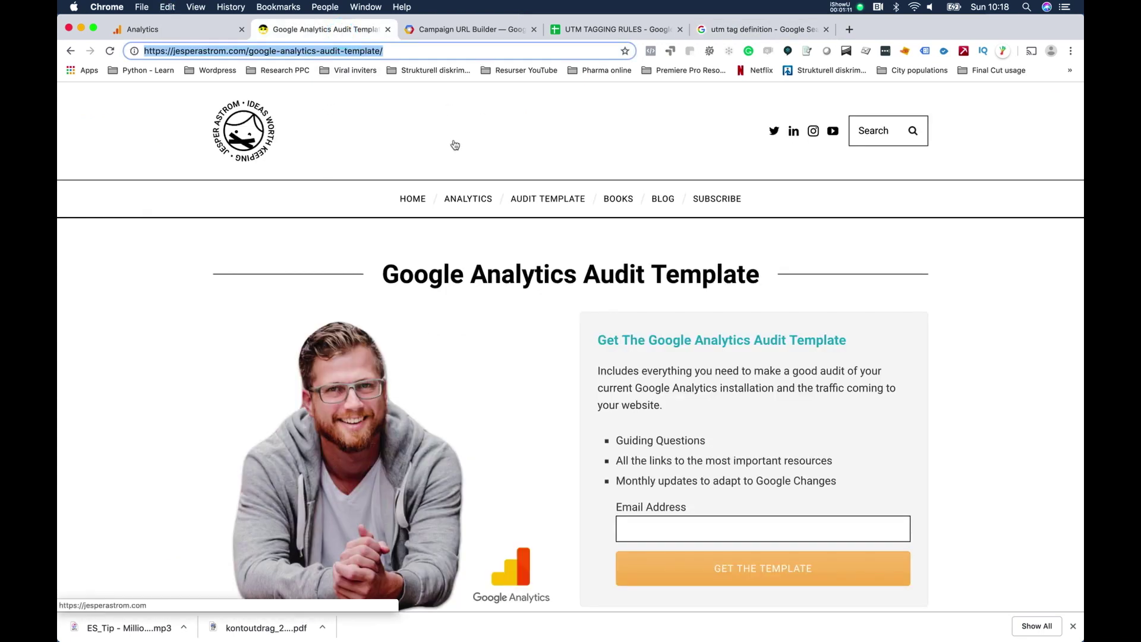
- Replace the Website URL with the pasted Google Analytics audit template address
{"action": "left_click", "coordinate": [462, 30]}
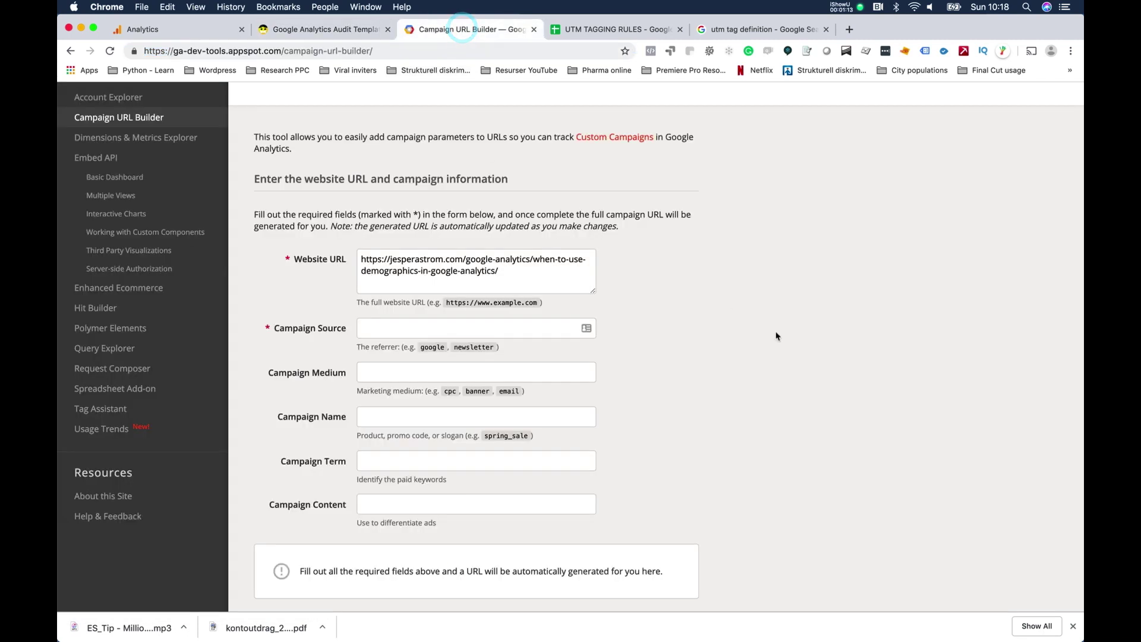
{"action": "left_click_drag", "start_coordinate": [527, 270], "coordinate": [358, 254]}
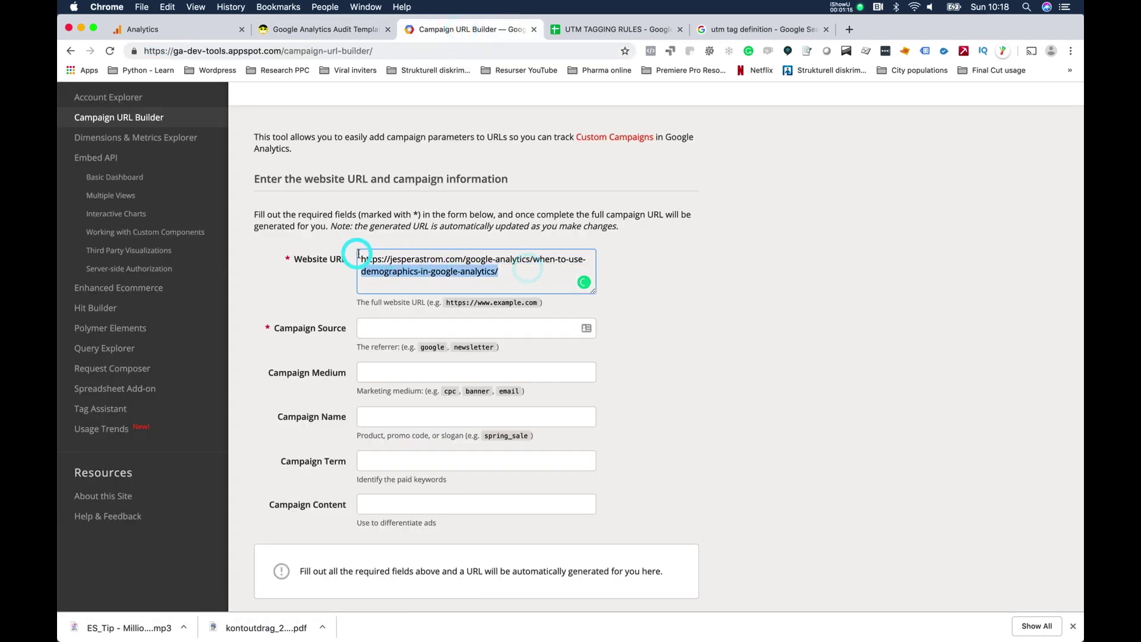
{"action": "key", "text": "super+v"}
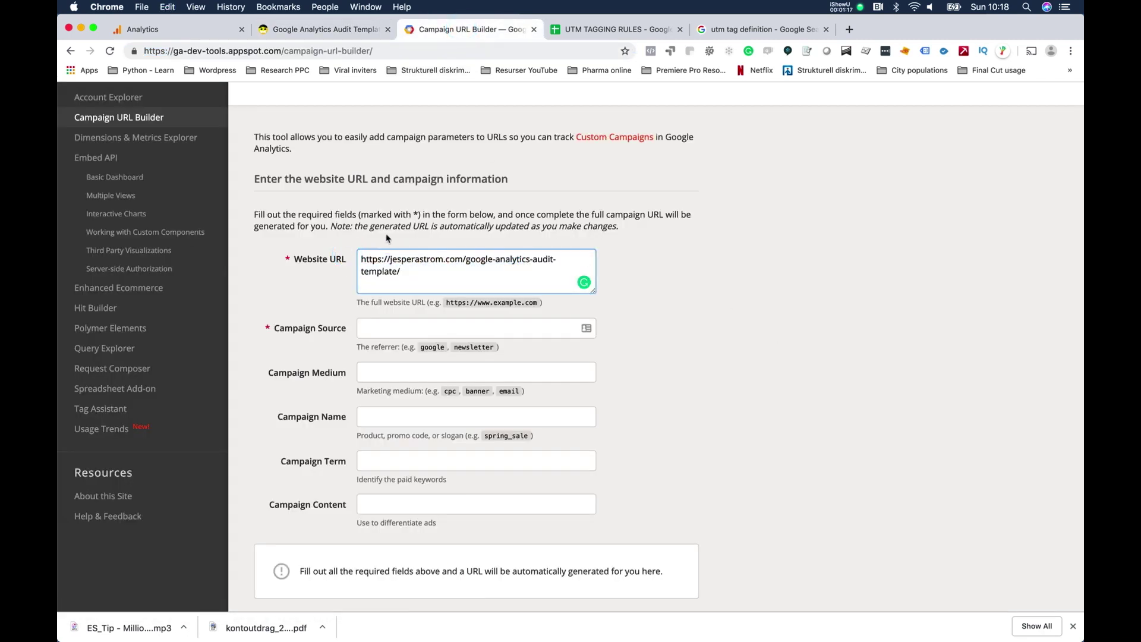
{"action": "left_click", "coordinate": [822, 276]}
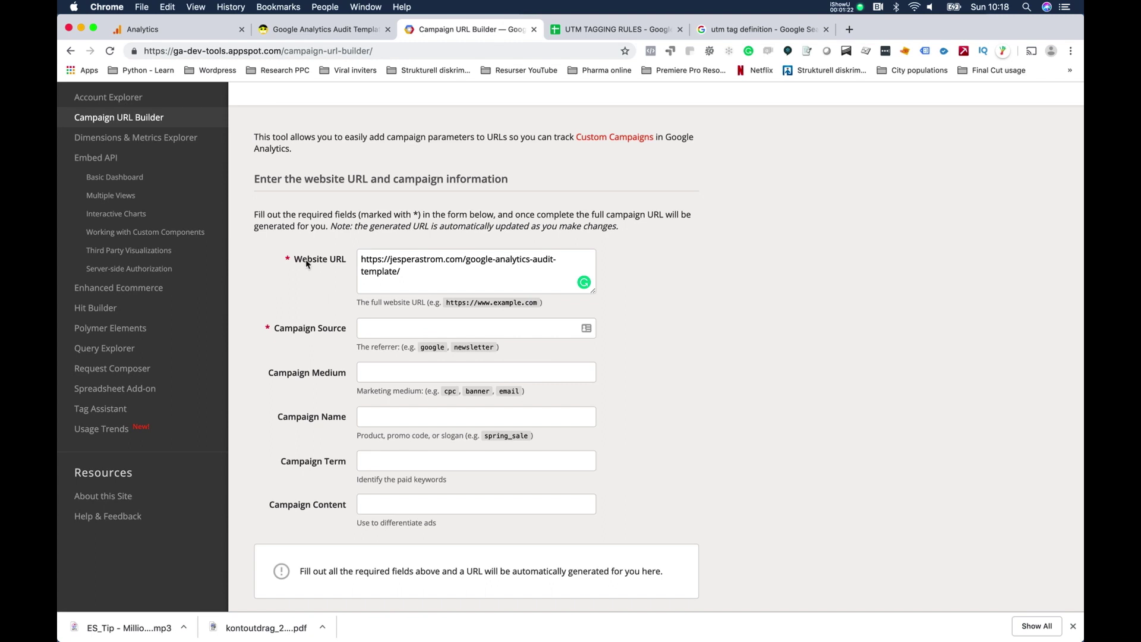
- Compare the audit template page against the campaign URL form
{"action": "left_click", "coordinate": [319, 42]}
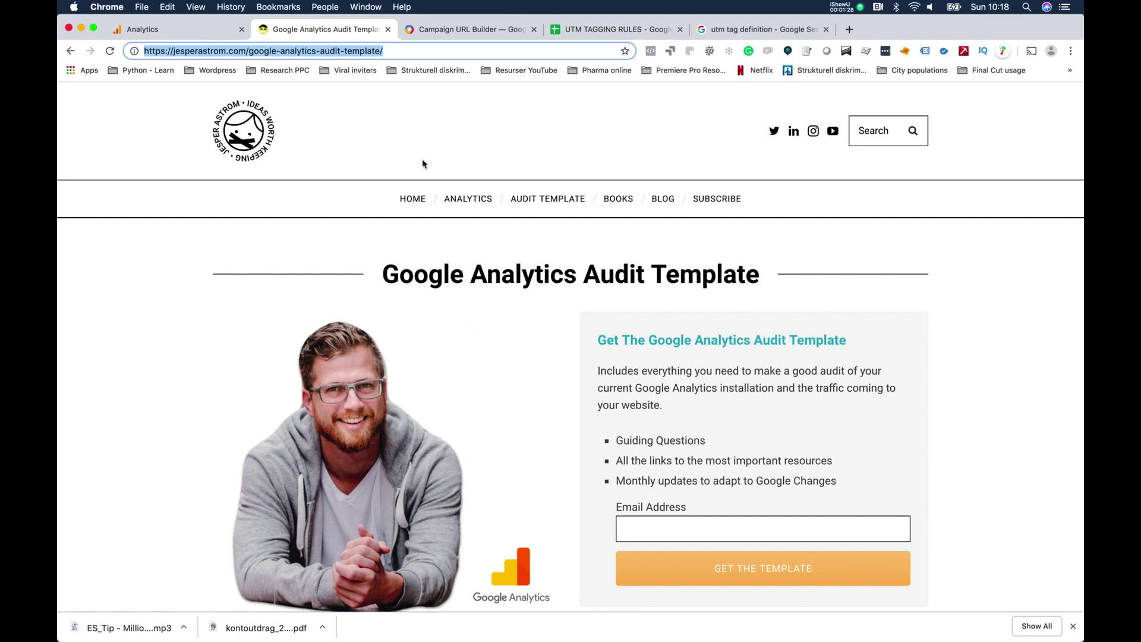
{"action": "left_click", "coordinate": [444, 29]}
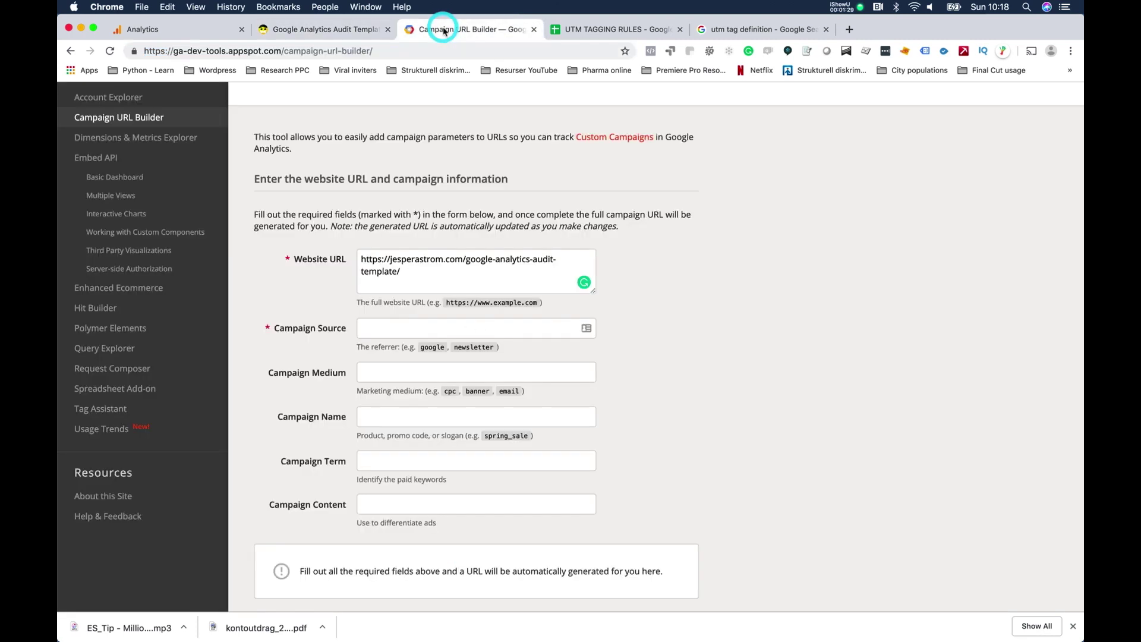
{"action": "left_click", "coordinate": [331, 33]}
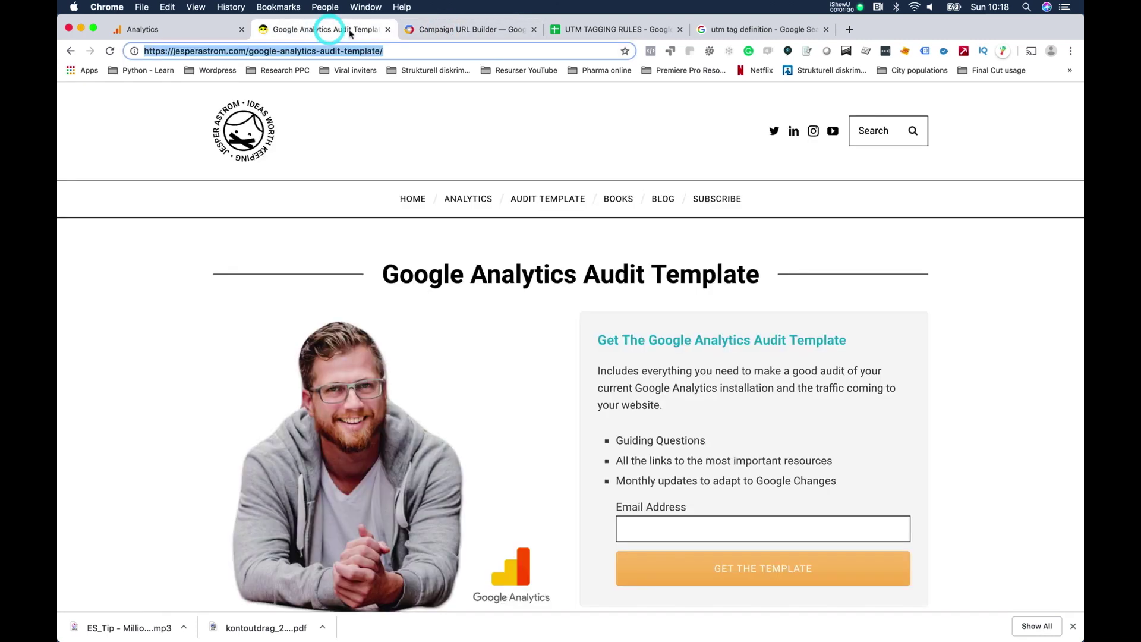
{"action": "left_click", "coordinate": [443, 29]}
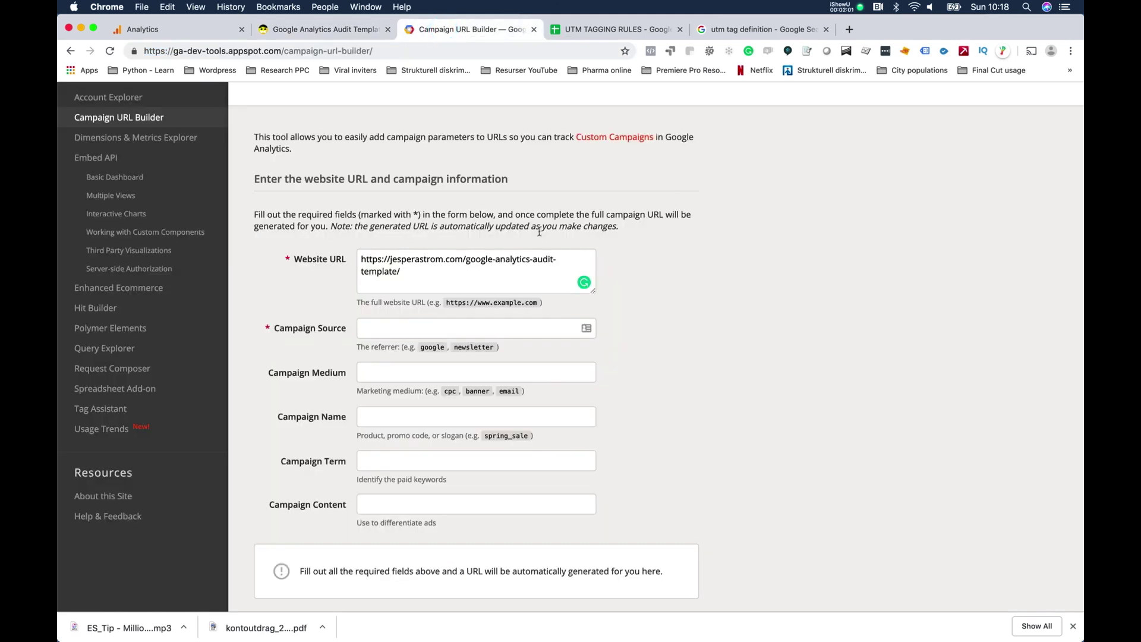
{"action": "left_click", "coordinate": [309, 25]}
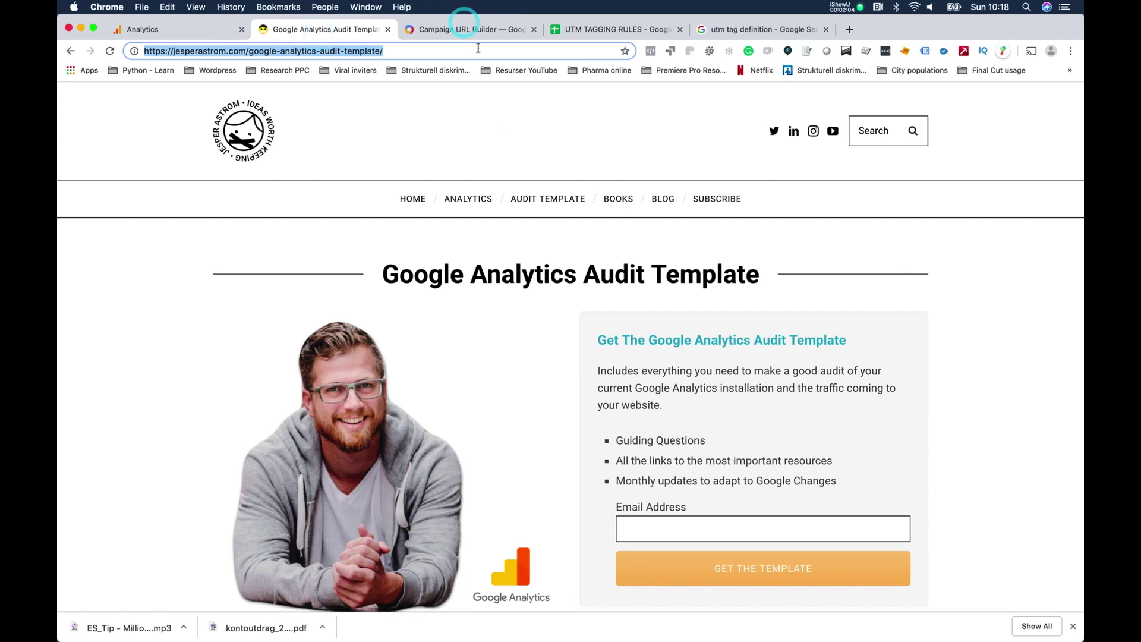
{"action": "left_click", "coordinate": [472, 29]}
- Recheck the website URL and Campaign Source field, then bring up the UTM TAGGING RULES sheet
{"action": "left_click", "coordinate": [458, 267]}
{"action": "key", "text": "super+a"}
{"action": "left_click", "coordinate": [458, 266]}
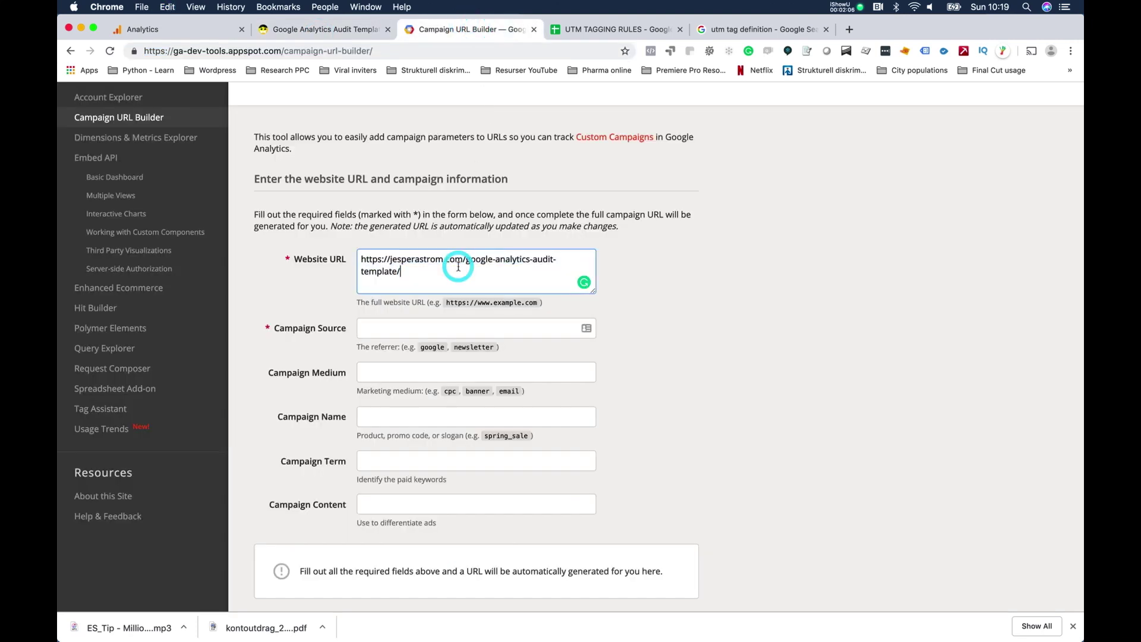
{"action": "left_click", "coordinate": [702, 287]}
{"action": "scroll", "coordinate": [557, 244], "scroll_direction": "down", "scroll_amount": 1}
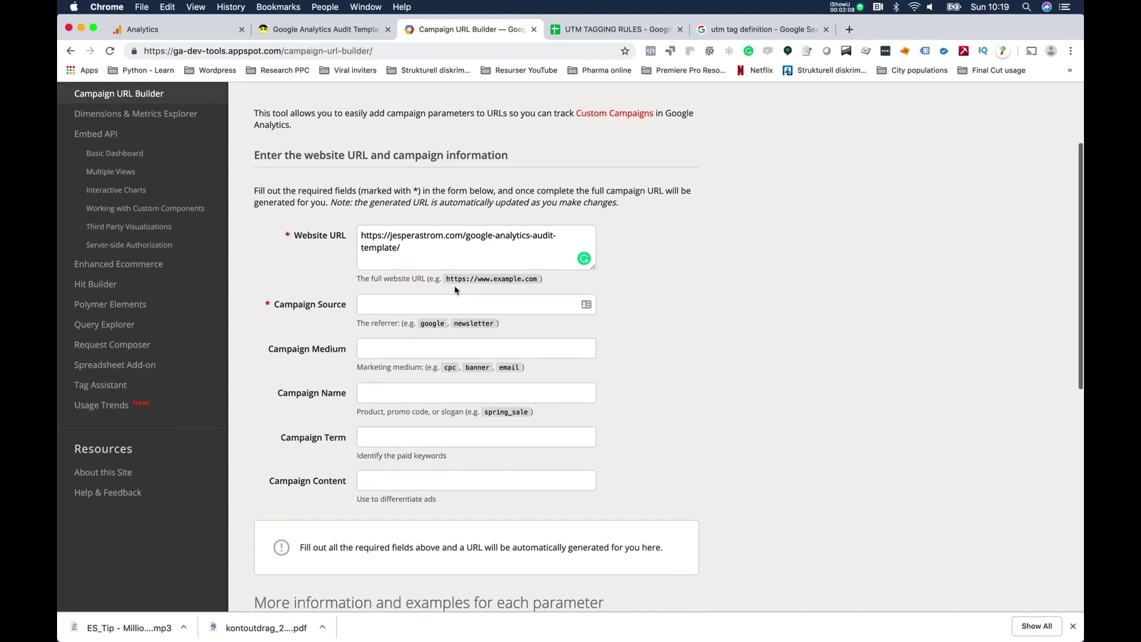
{"action": "left_click", "coordinate": [382, 302]}
{"action": "left_click", "coordinate": [382, 302]}
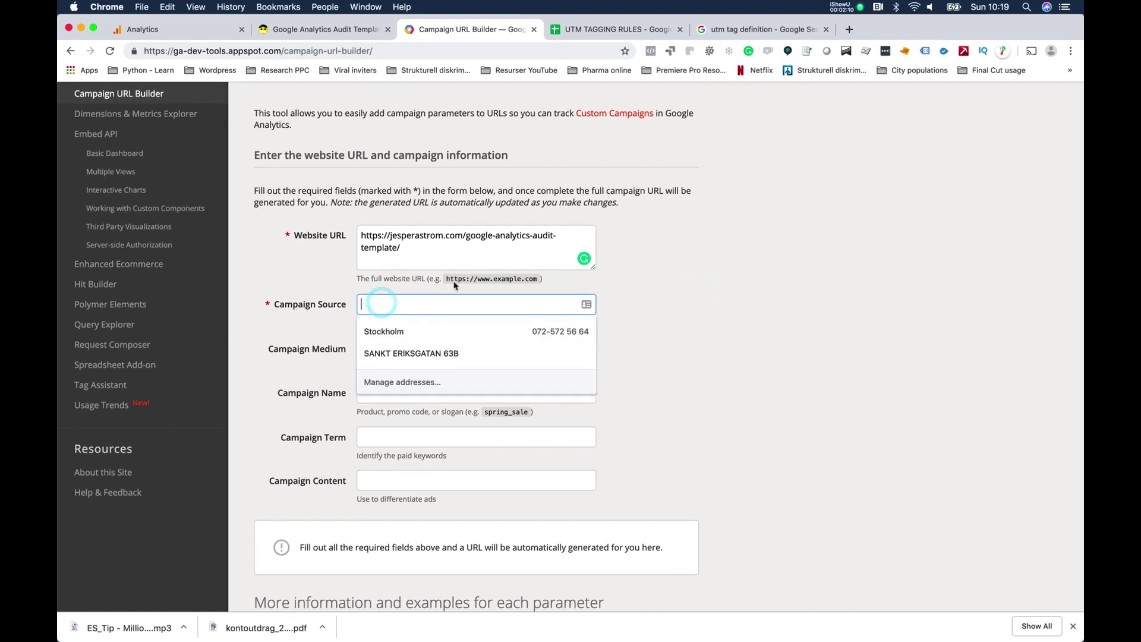
{"action": "left_click", "coordinate": [679, 281]}
{"action": "left_click", "coordinate": [585, 29]}
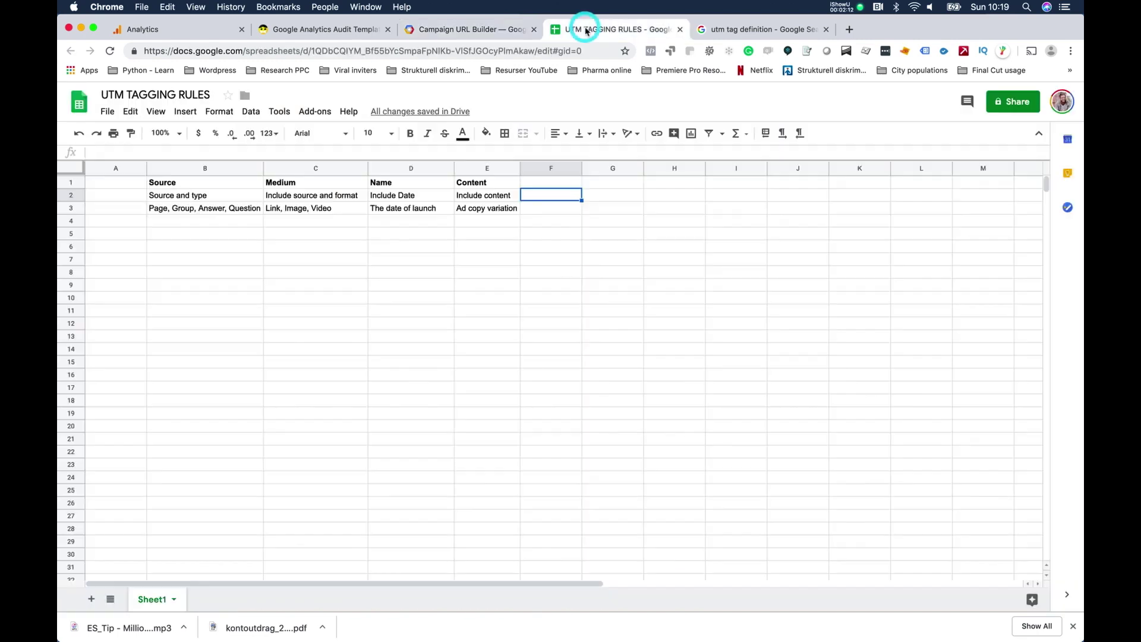
{"action": "left_click", "coordinate": [181, 197]}
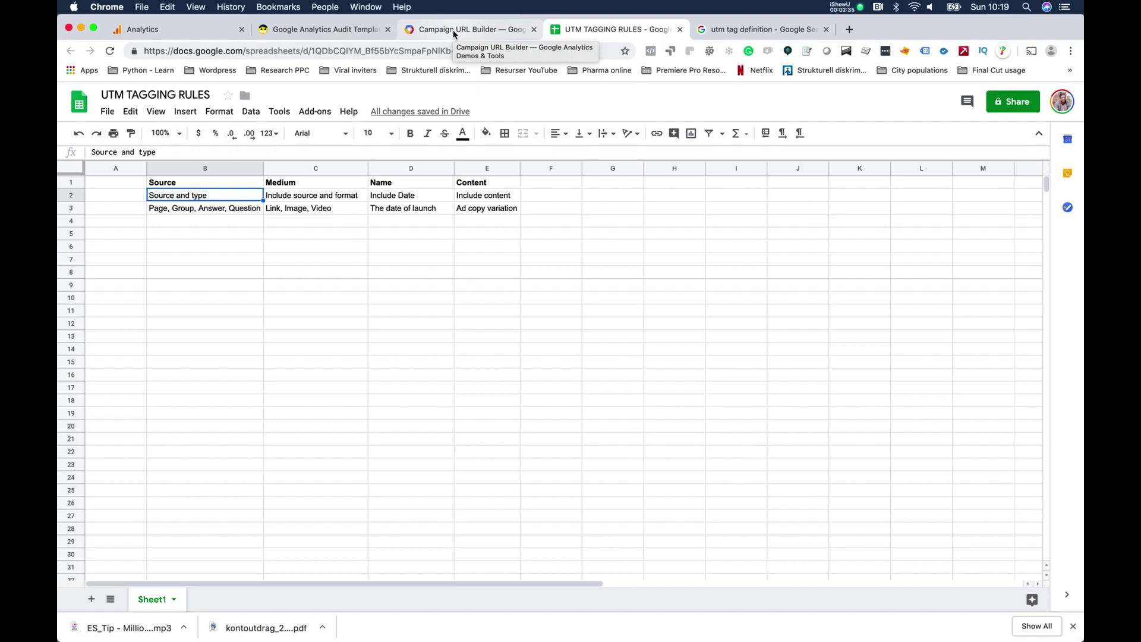
- Set the Campaign Source to 'Facebook Lead Ad'
{"action": "left_click", "coordinate": [451, 30]}
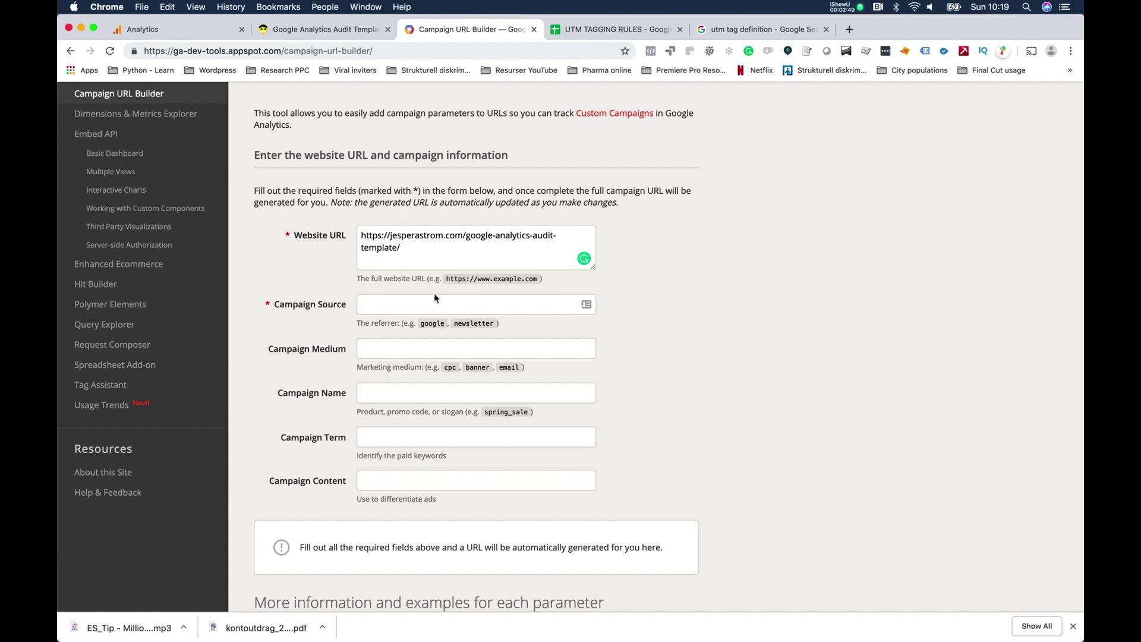
{"action": "left_click", "coordinate": [395, 302]}
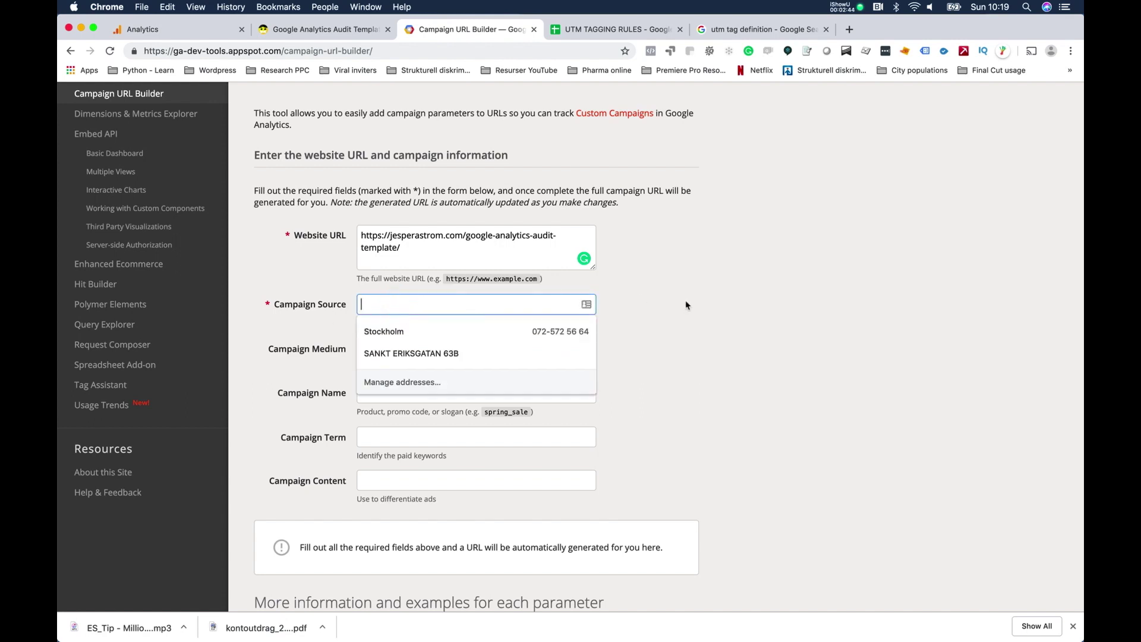
{"action": "type", "text": "Face"}
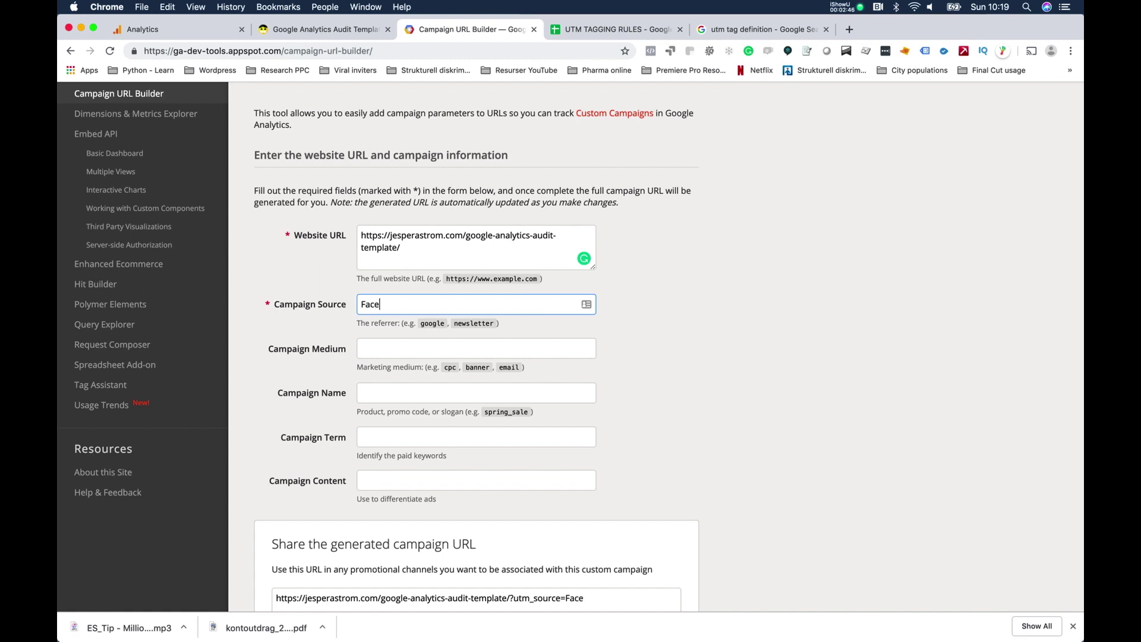
{"action": "type", "text": "book Page"}
{"action": "key", "text": "BackSpace"}
{"action": "key", "text": "BackSpace"}
{"action": "key", "text": "BackSpace"}
{"action": "key", "text": "BackSpace"}
{"action": "key", "text": "BackSpace"}
{"action": "type", "text": "Dark Post"}
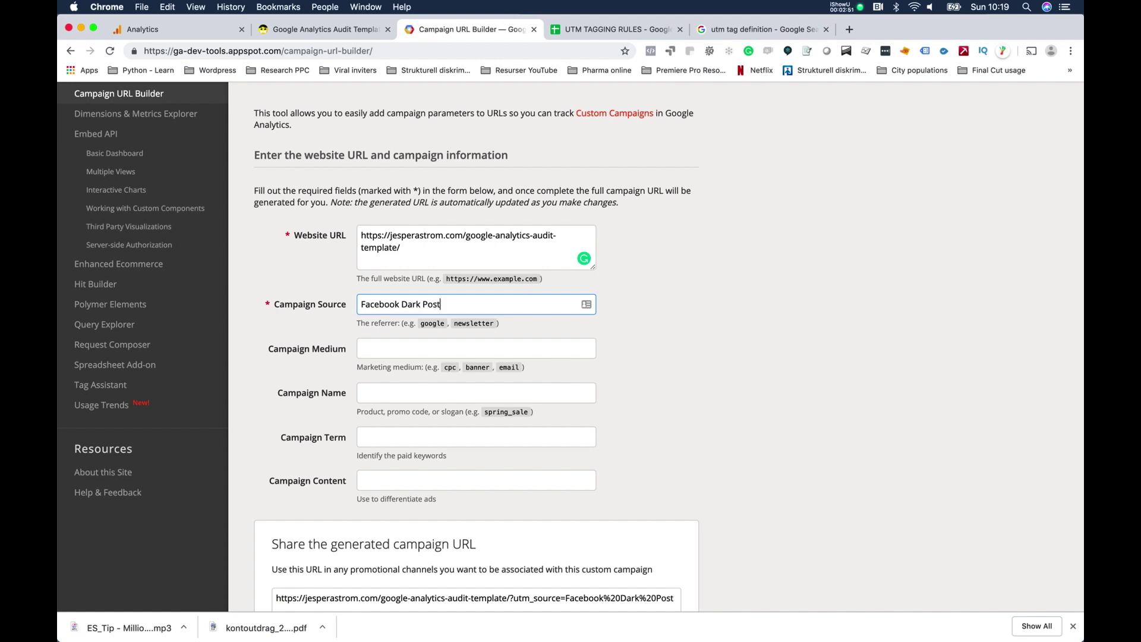
{"action": "key", "text": "BackSpace"}
{"action": "key", "text": "BackSpace"}
{"action": "key", "text": "BackSpace"}
{"action": "key", "text": "BackSpace"}
{"action": "key", "text": "BackSpace"}
{"action": "key", "text": "BackSpace"}
{"action": "key", "text": "BackSpace"}
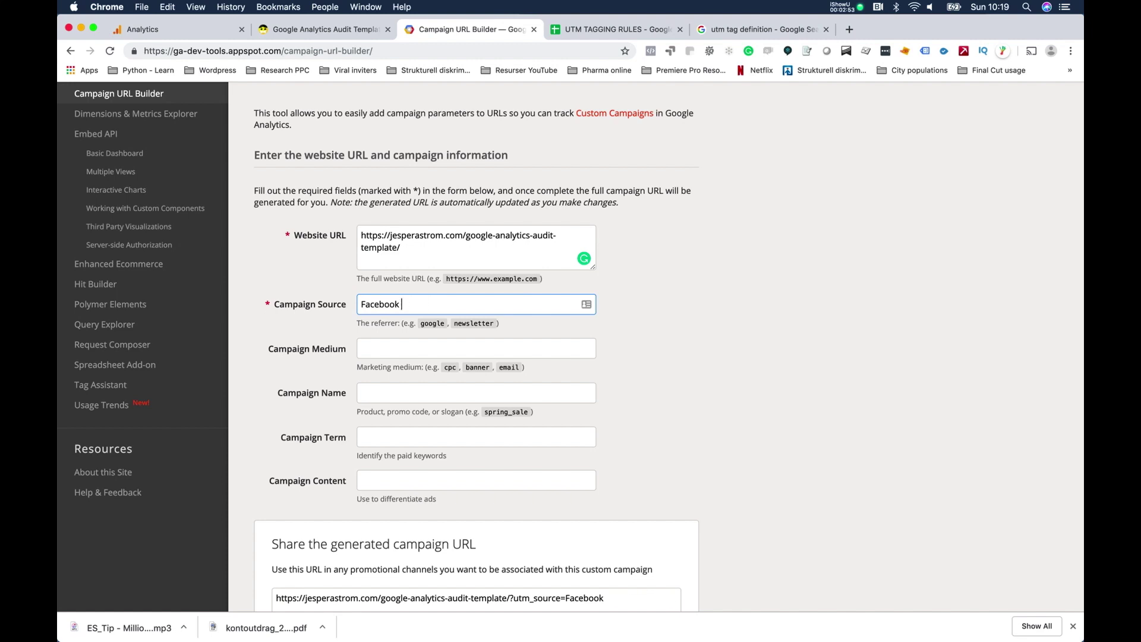
{"action": "type", "text": "F"}
{"action": "key", "text": "BackSpace"}
{"action": "type", "text": "L:e"}
{"action": "key", "text": "BackSpace"}
{"action": "type", "text": "ead Ad"}
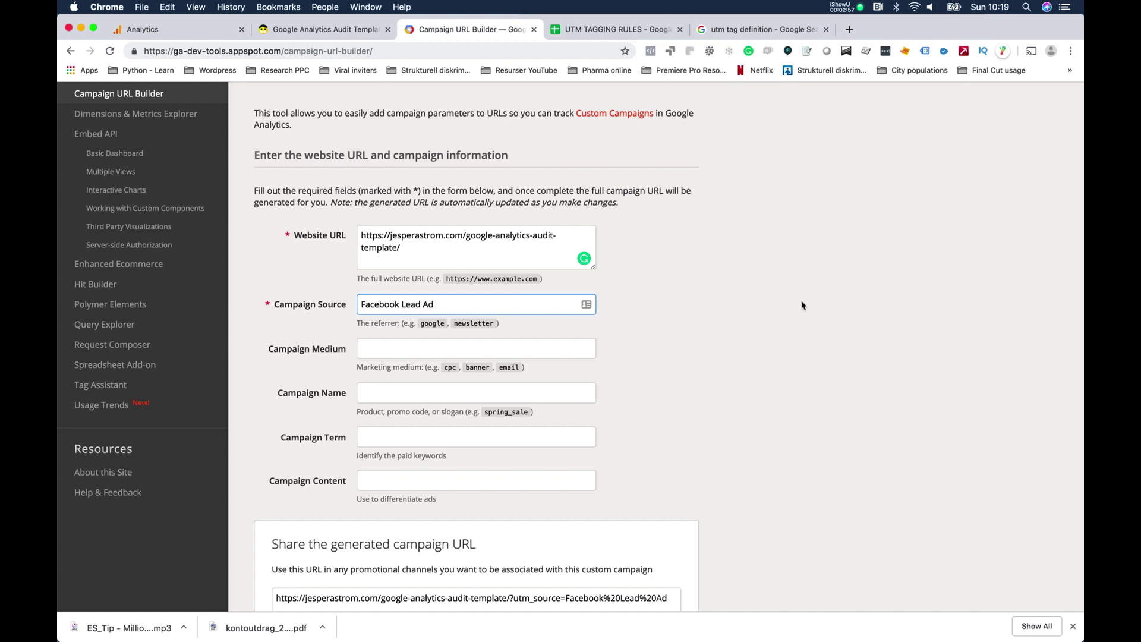
{"action": "left_click", "coordinate": [681, 295]}
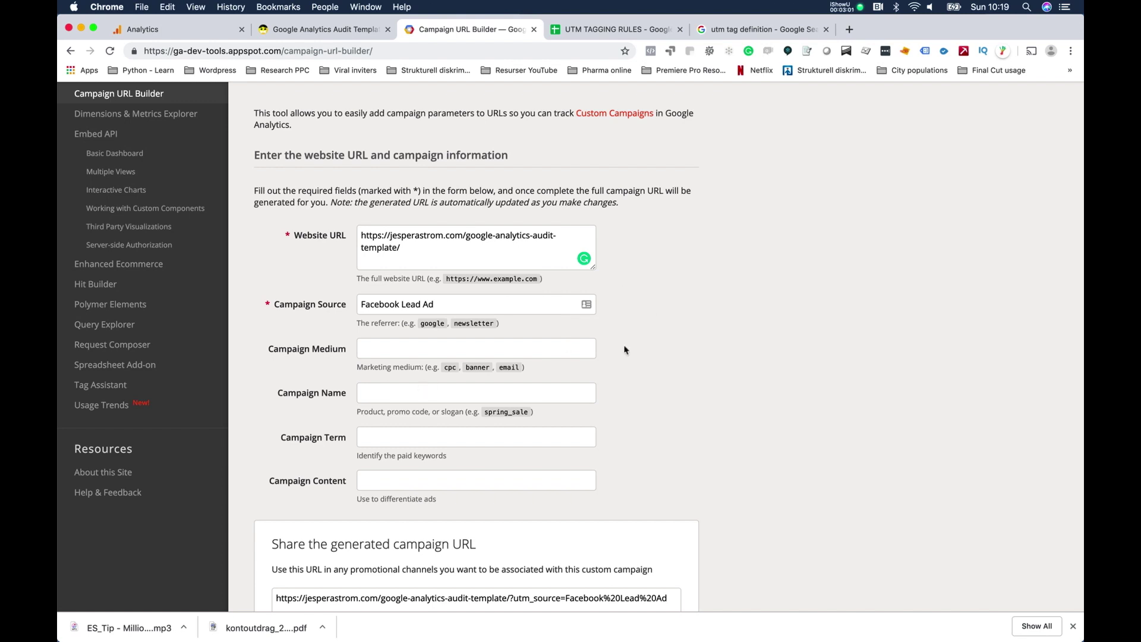
- Bring up the Campaign Medium field's editing options, then return to the UTM TAGGING RULES sheet
{"action": "scroll", "coordinate": [625, 348], "scroll_direction": "down", "scroll_amount": 1}
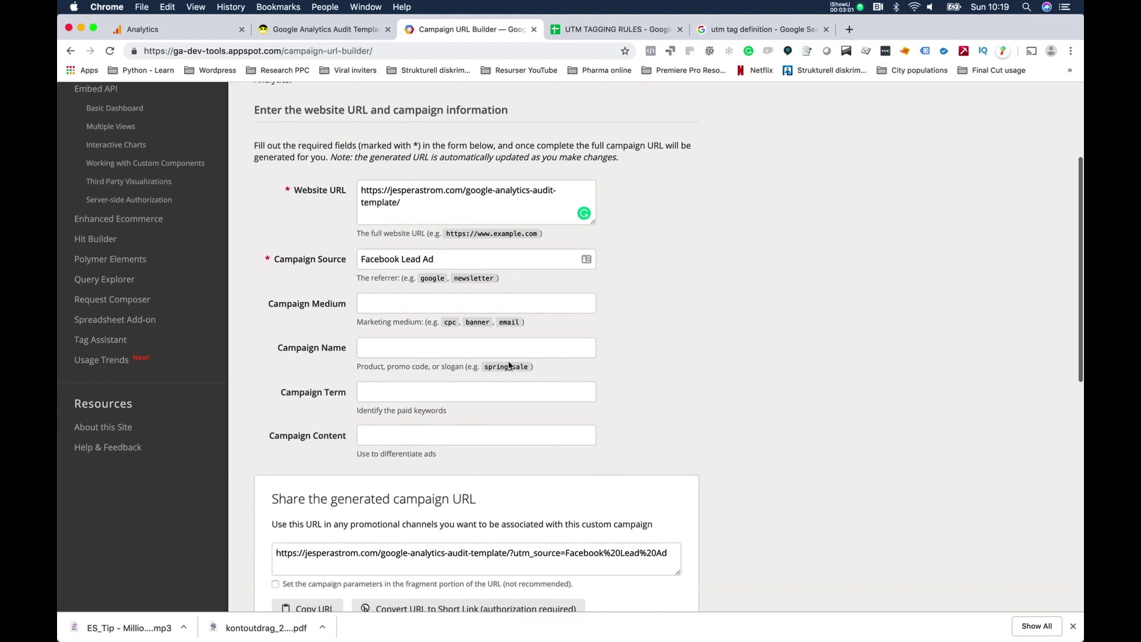
{"action": "right_click", "coordinate": [408, 302]}
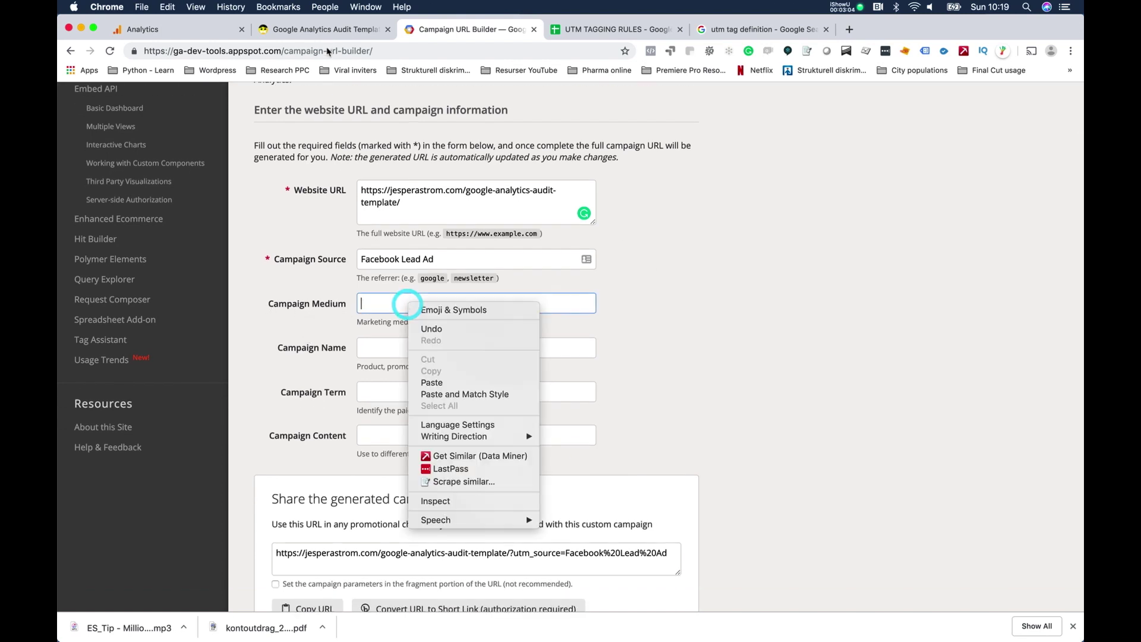
{"action": "left_click", "coordinate": [589, 32]}
- Check the Medium naming rule in cell C2 of the UTM TAGGING RULES sheet
{"action": "left_click", "coordinate": [583, 29]}
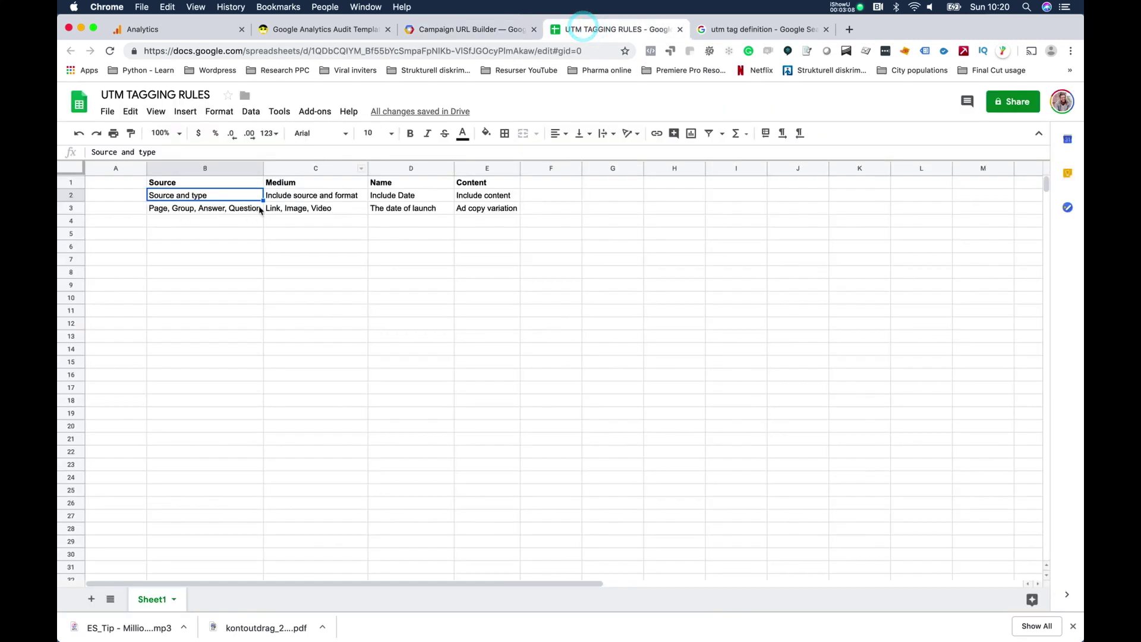
{"action": "left_click", "coordinate": [315, 192]}
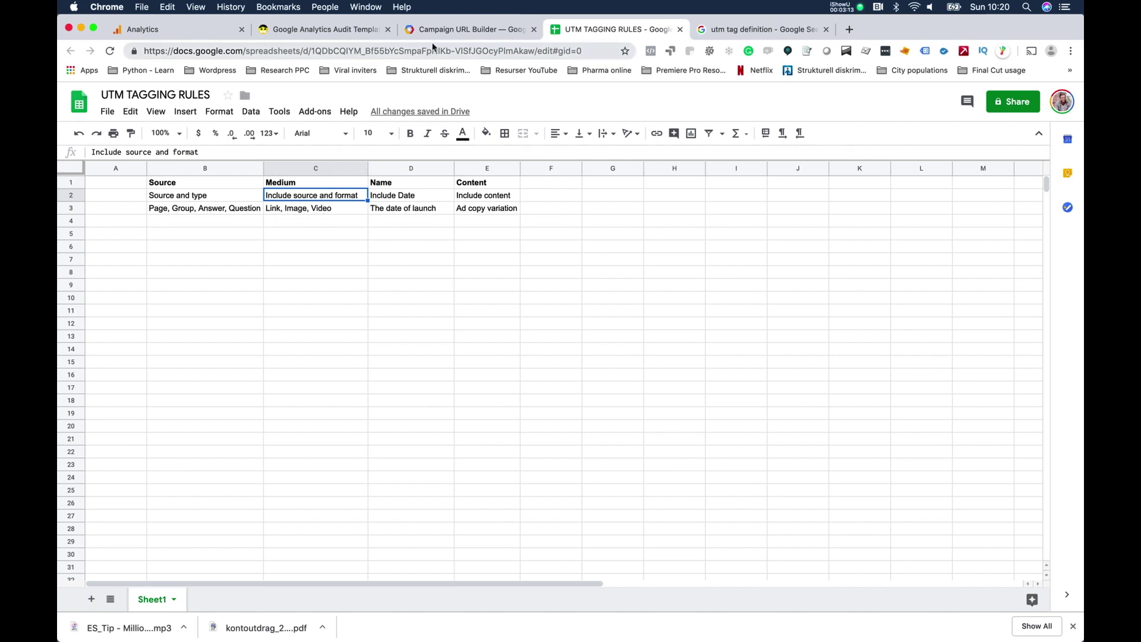
{"action": "left_click", "coordinate": [440, 29]}
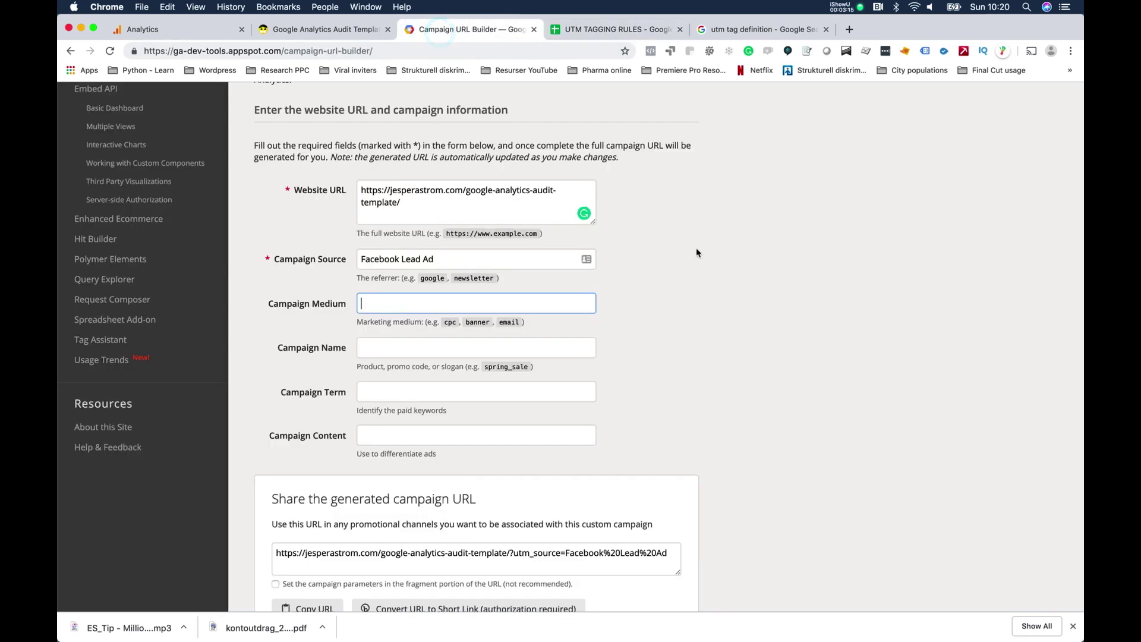
- Enter 'Facebook280x280Link' as the Campaign Medium, then revisit the rules sheet
{"action": "type", "text": "FAce"}
{"action": "key", "text": "BackSpace"}
{"action": "key", "text": "BackSpace"}
{"action": "key", "text": "BackSpace"}
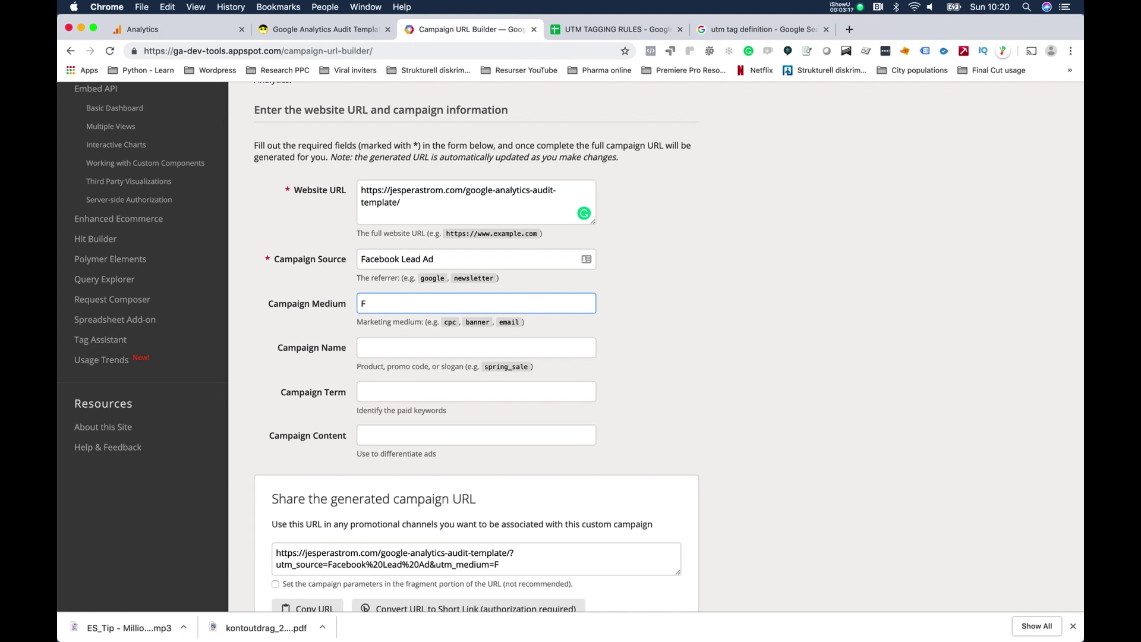
{"action": "type", "text": "acebook Link"}
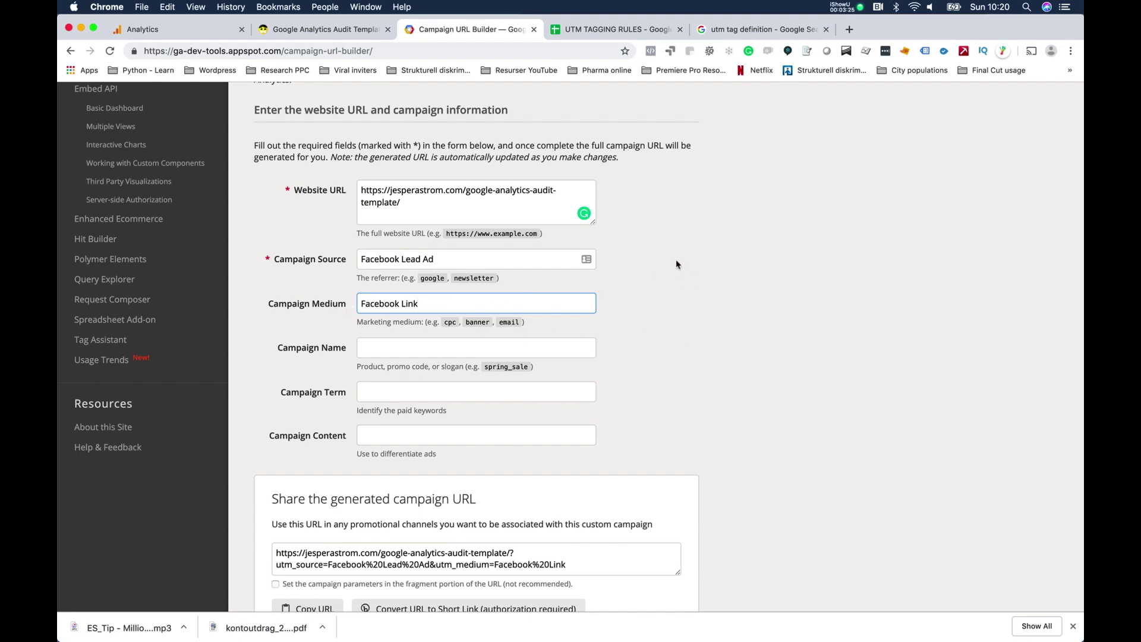
{"action": "key", "text": "BackSpace"}
{"action": "key", "text": "BackSpace"}
{"action": "key", "text": "BackSpace"}
{"action": "key", "text": "BackSpace"}
{"action": "type", "text": "280x280Link"}
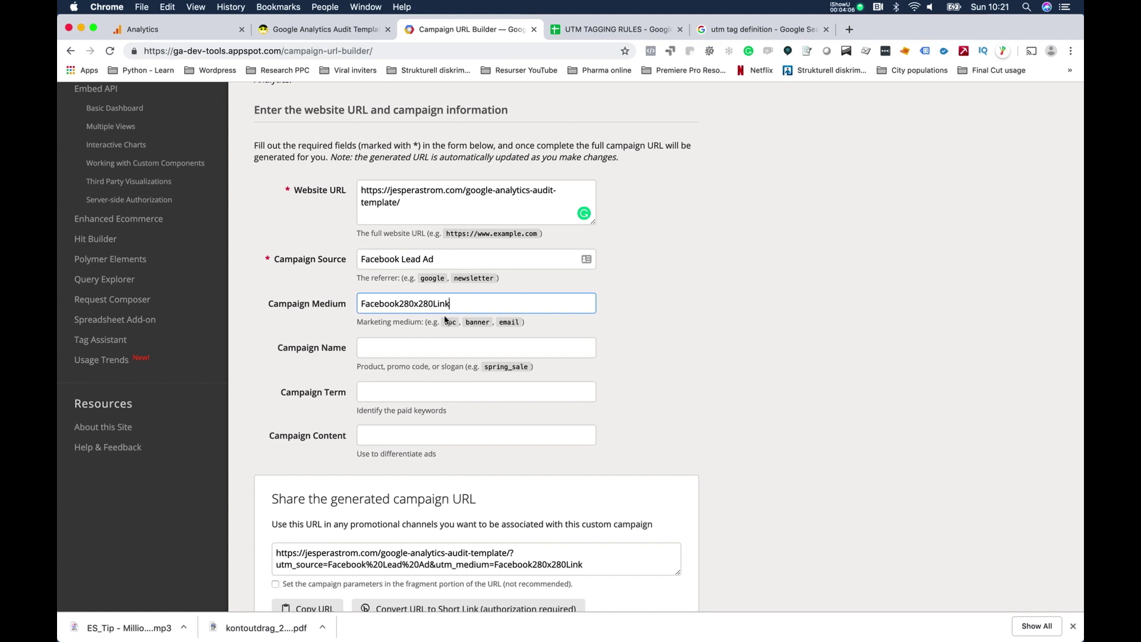
{"action": "left_click", "coordinate": [573, 27]}
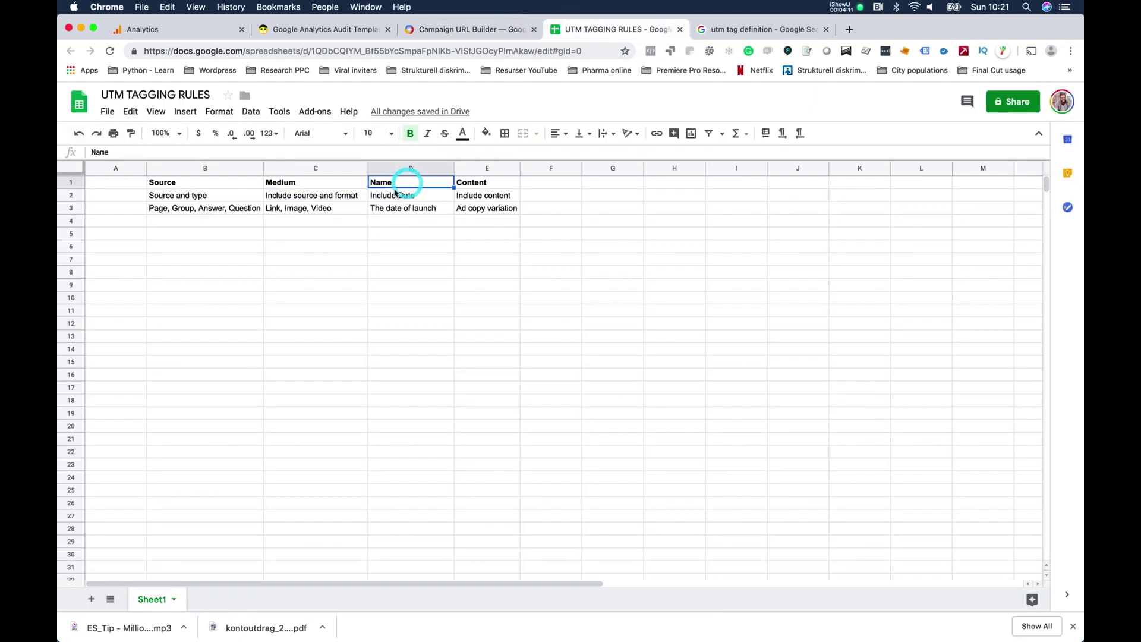
- Enter '20190224-bla bla bla name' as the Campaign Name in the builder
{"action": "left_click", "coordinate": [444, 28]}
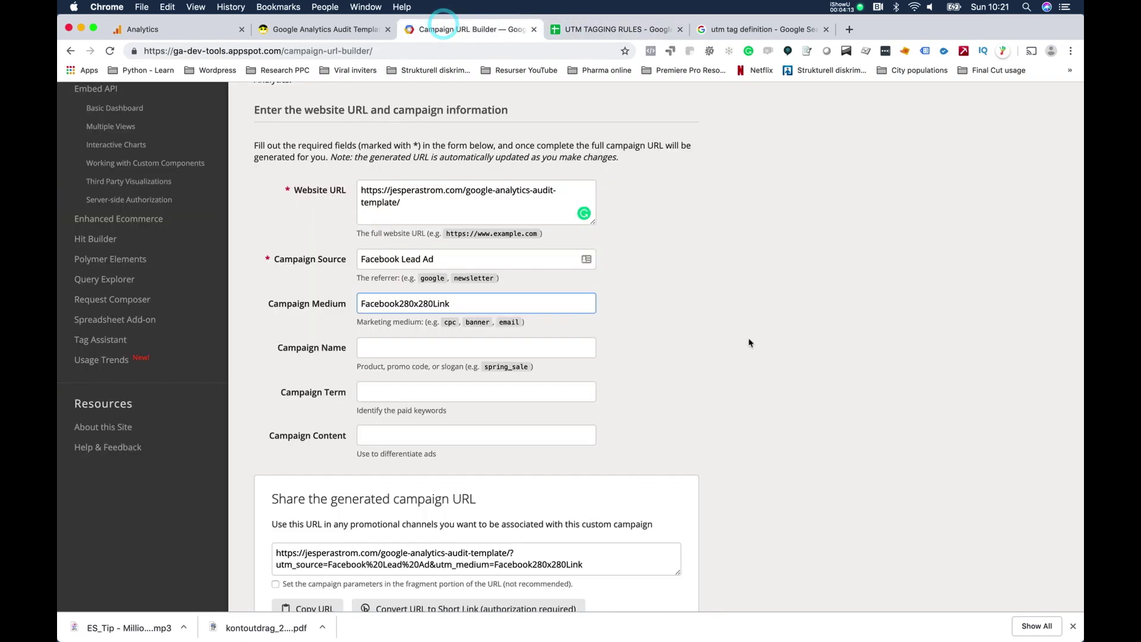
{"action": "scroll", "coordinate": [535, 297], "scroll_direction": "down", "scroll_amount": 1}
{"action": "left_click", "coordinate": [562, 318]}
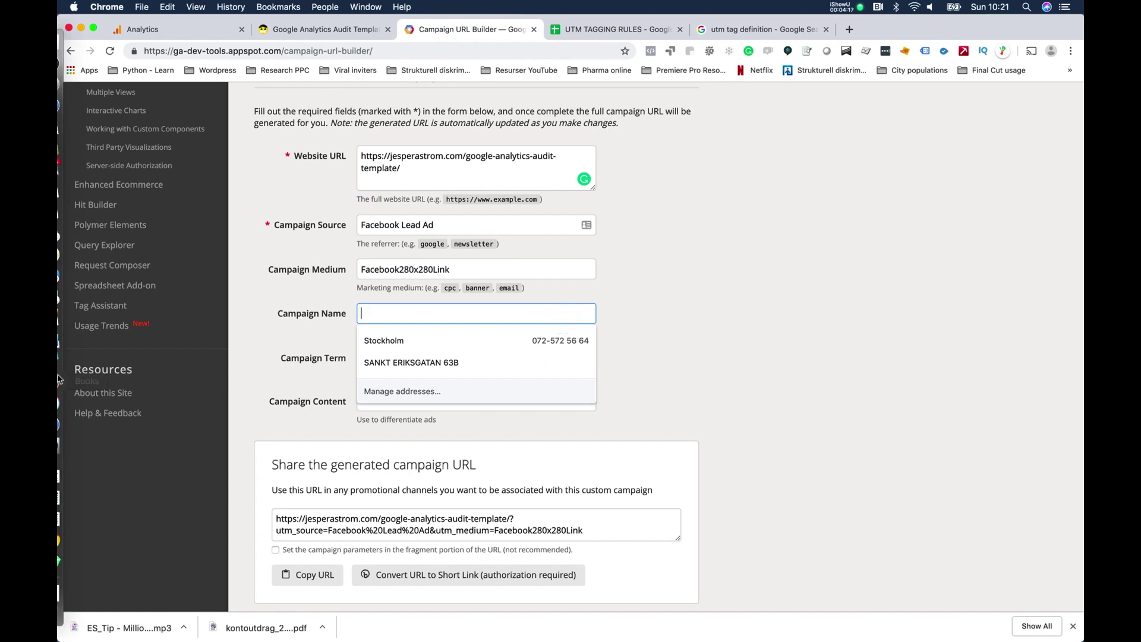
{"action": "left_click", "coordinate": [671, 319]}
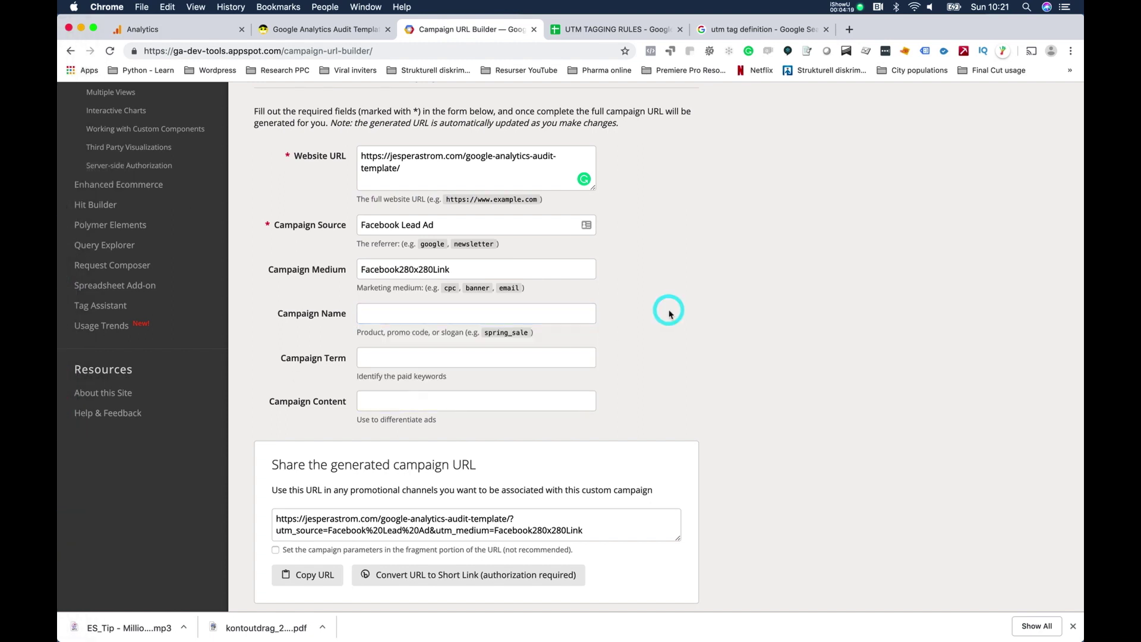
{"action": "left_click", "coordinate": [581, 312]}
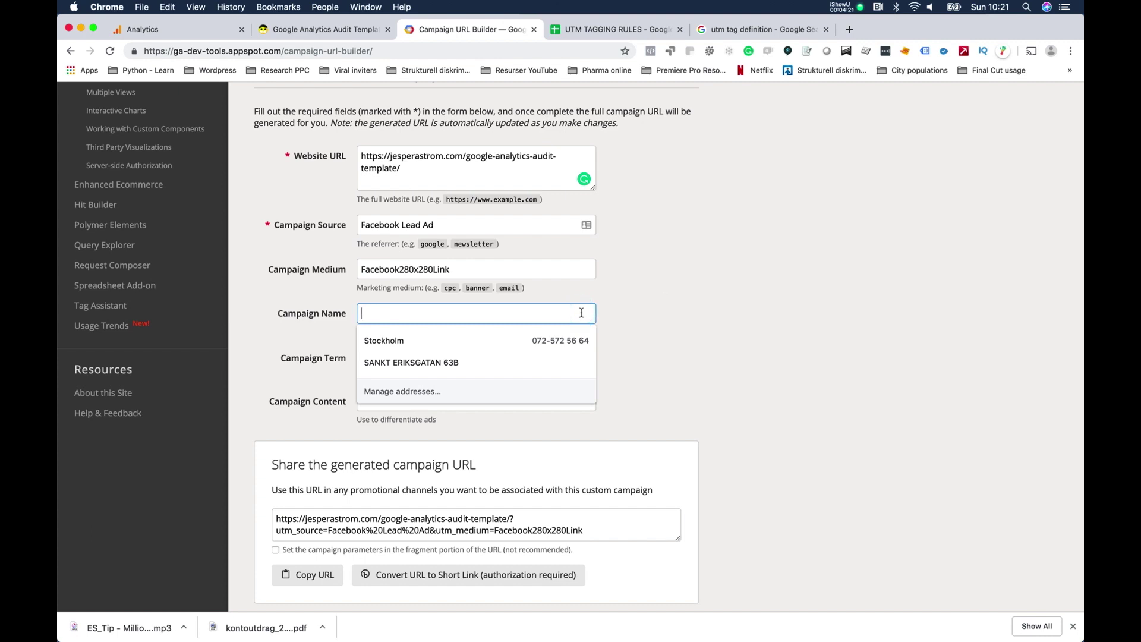
{"action": "type", "text": "2019"}
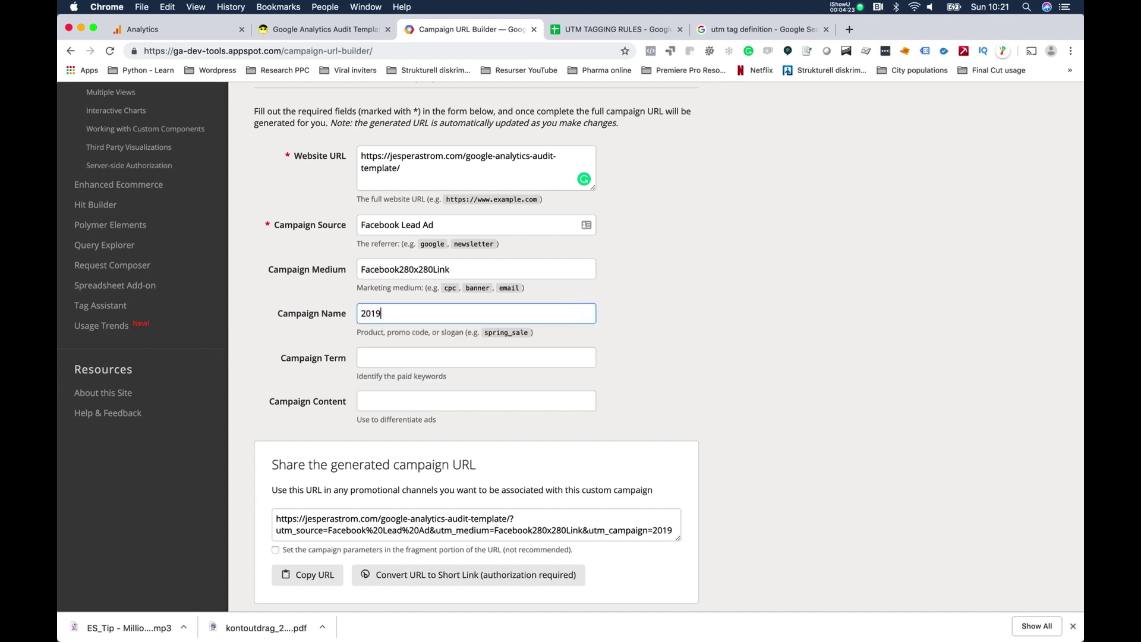
{"action": "type", "text": "0224"}
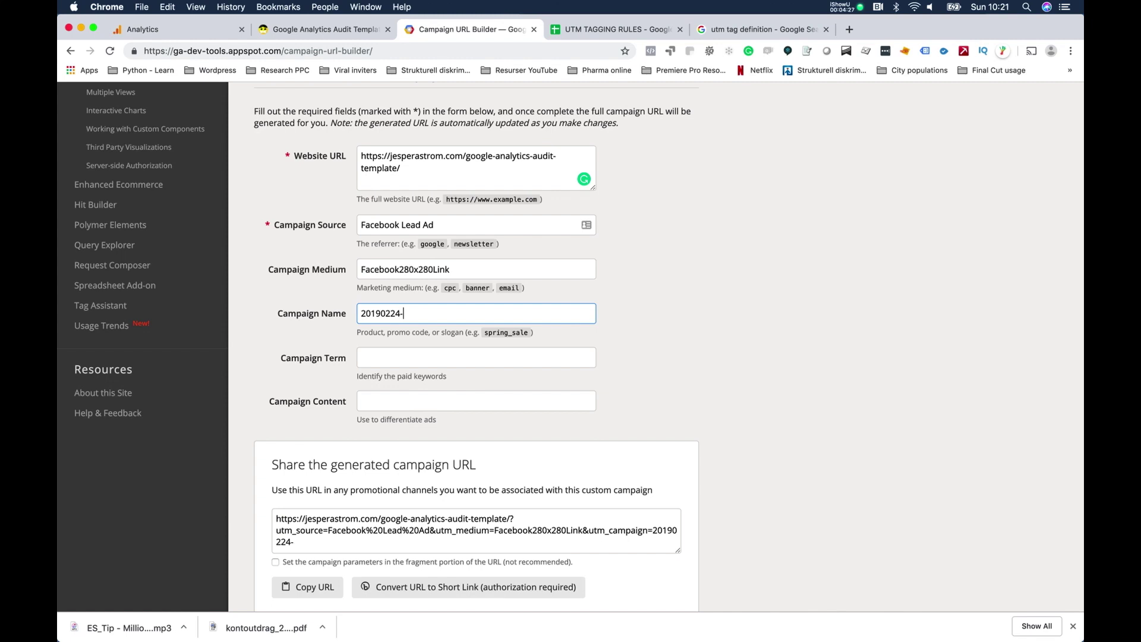
{"action": "type", "text": "-bla bla bla na"}
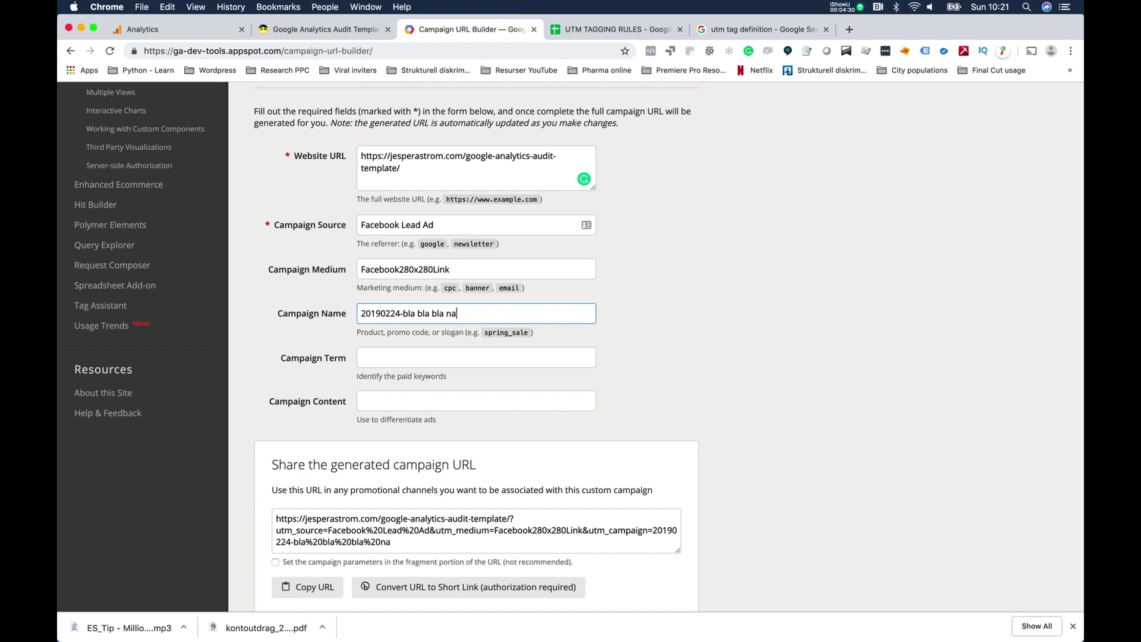
{"action": "type", "text": "me"}
{"action": "left_click", "coordinate": [750, 335]}
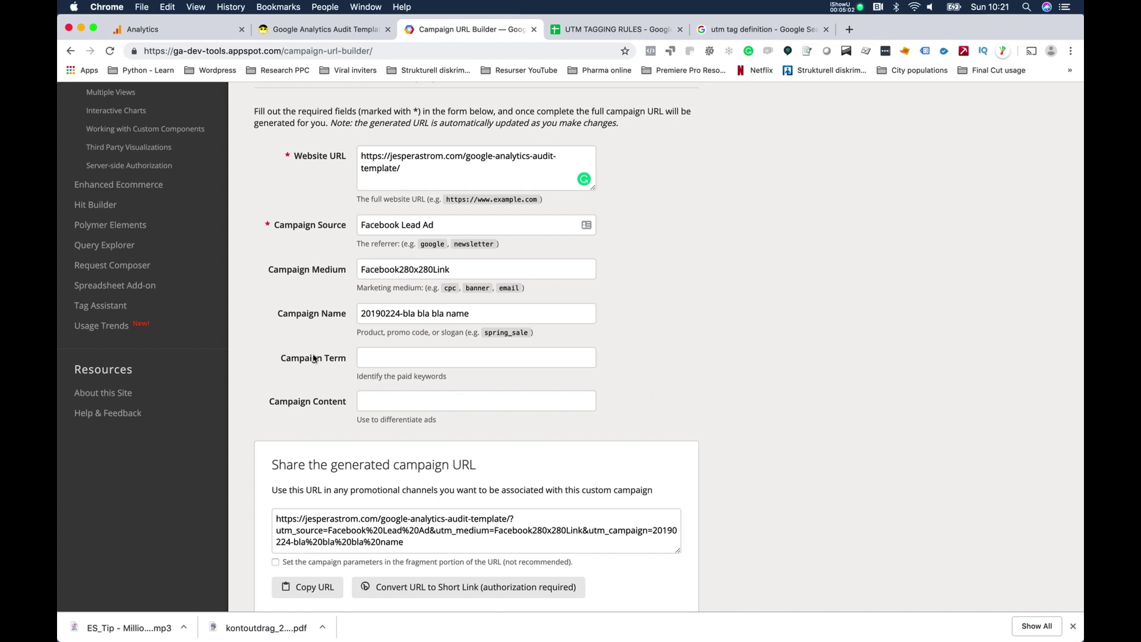
{"action": "left_click", "coordinate": [362, 357]}
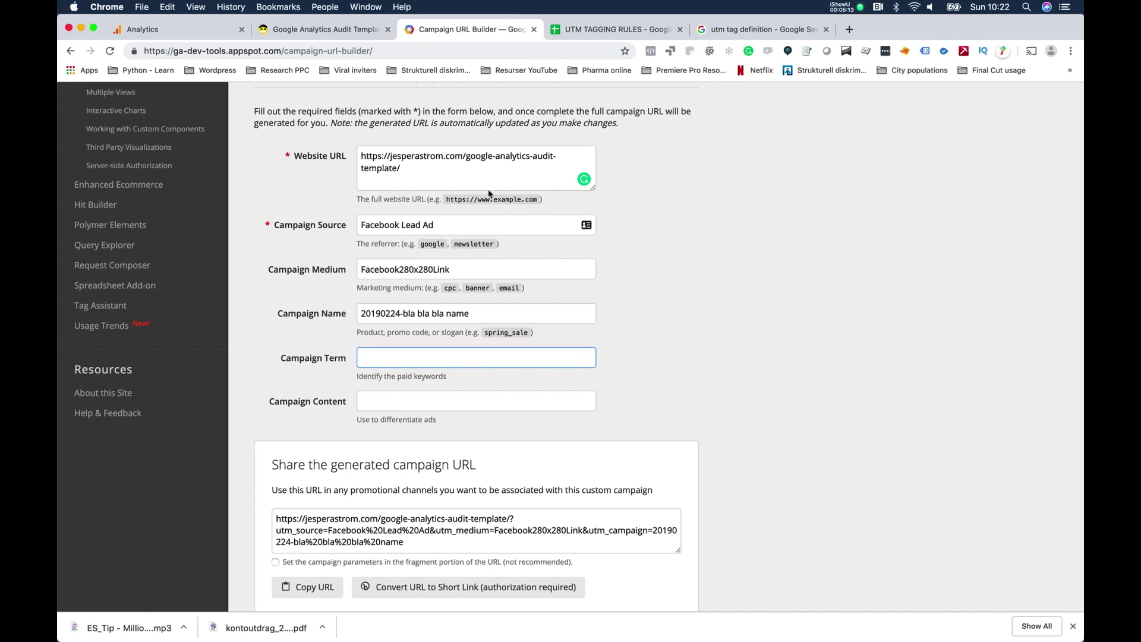
- Enter 'Superduper goodly trump' as the Campaign Content
{"action": "left_click", "coordinate": [165, 27]}
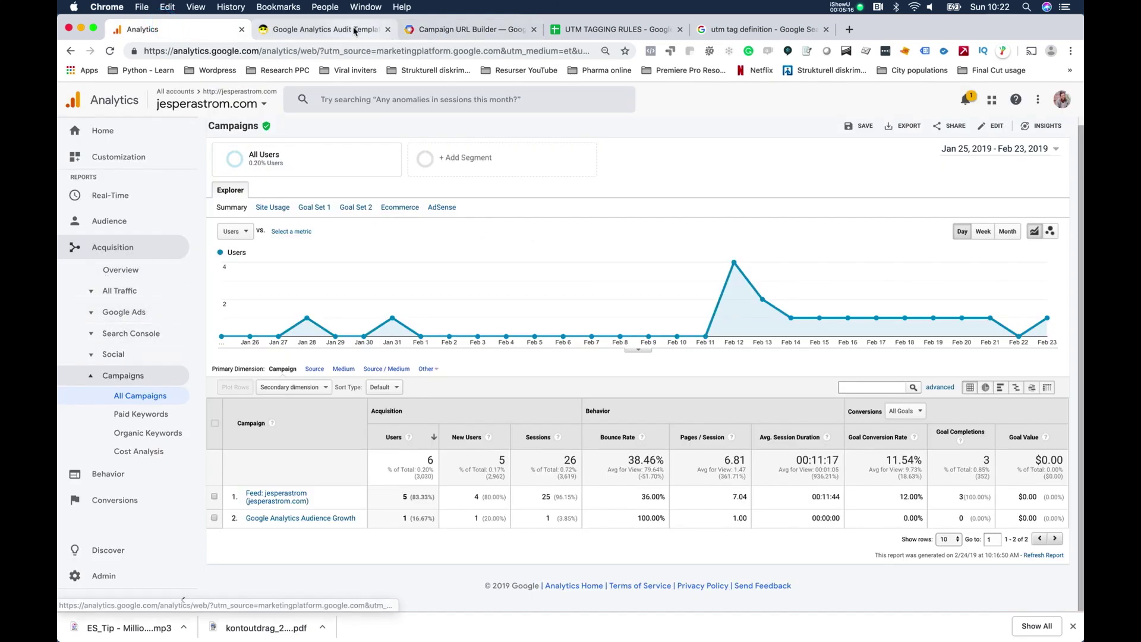
{"action": "left_click", "coordinate": [437, 34]}
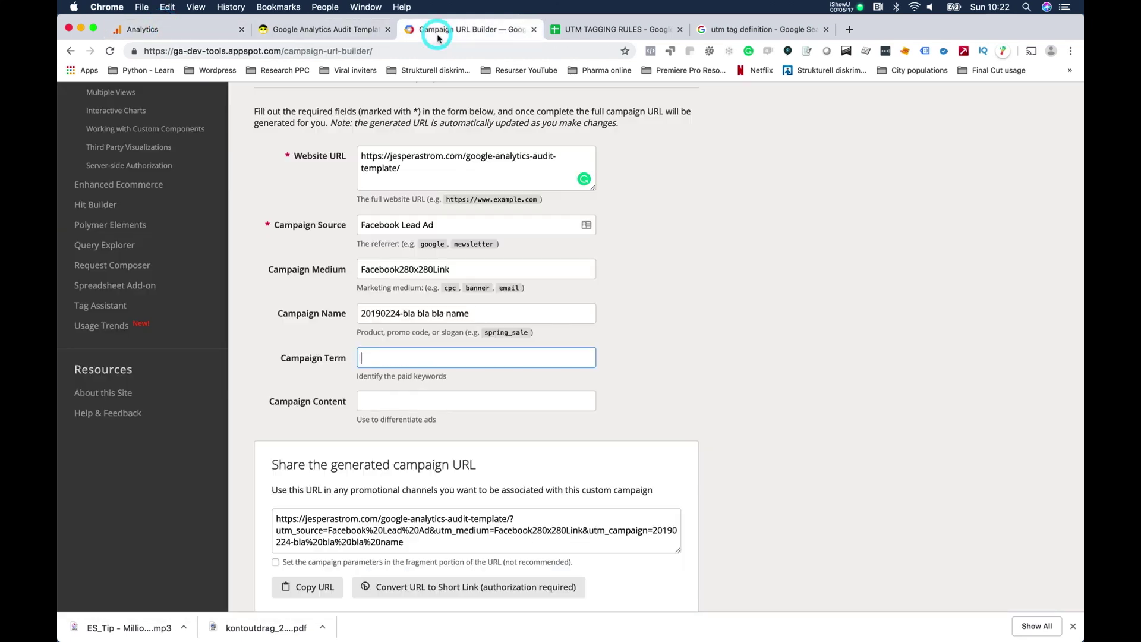
{"action": "left_click", "coordinate": [465, 399]}
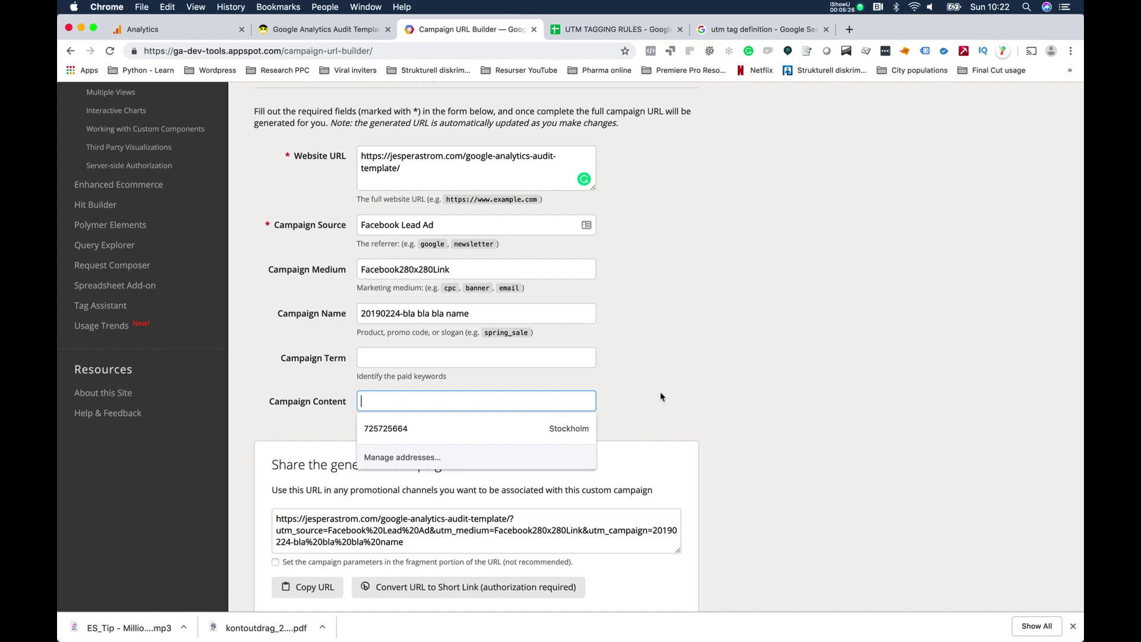
{"action": "type", "text": "S"}
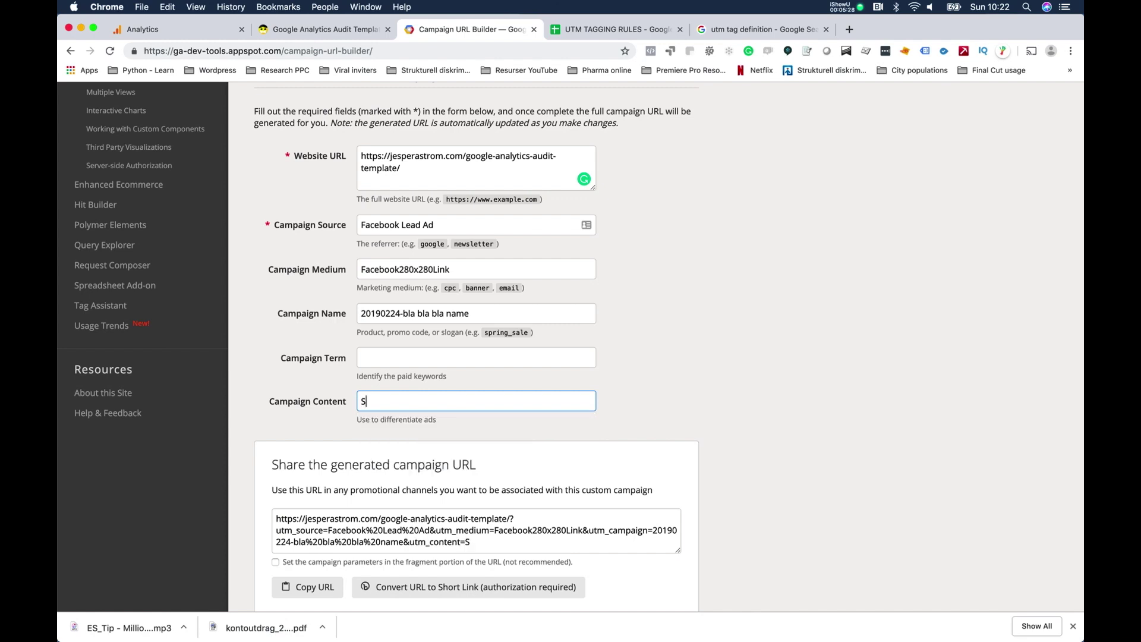
{"action": "type", "text": "uperduper goodly"}
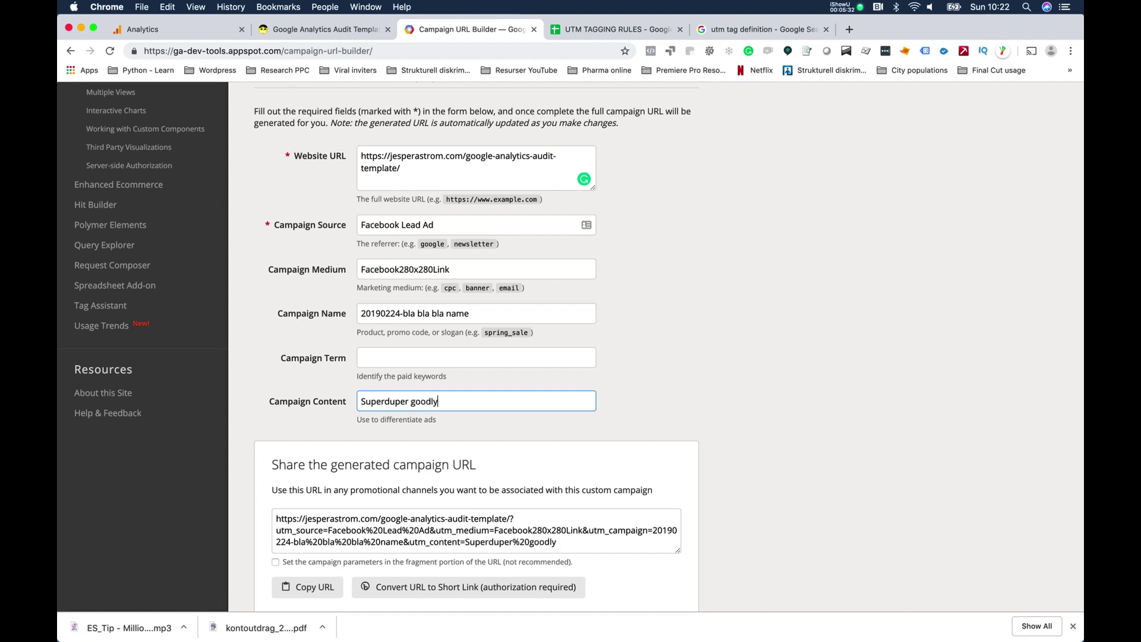
{"action": "type", "text": " trump"}
{"action": "left_click", "coordinate": [809, 344]}
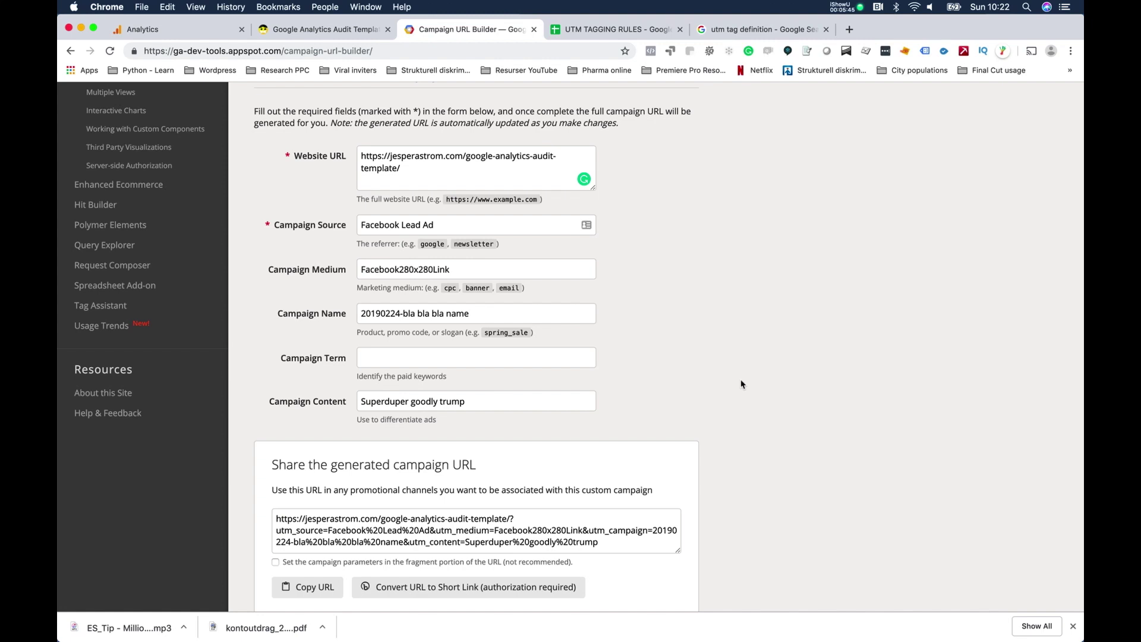
- Select and delete the entire Campaign Content value, leaving the field empty
{"action": "double_click", "coordinate": [498, 402]}
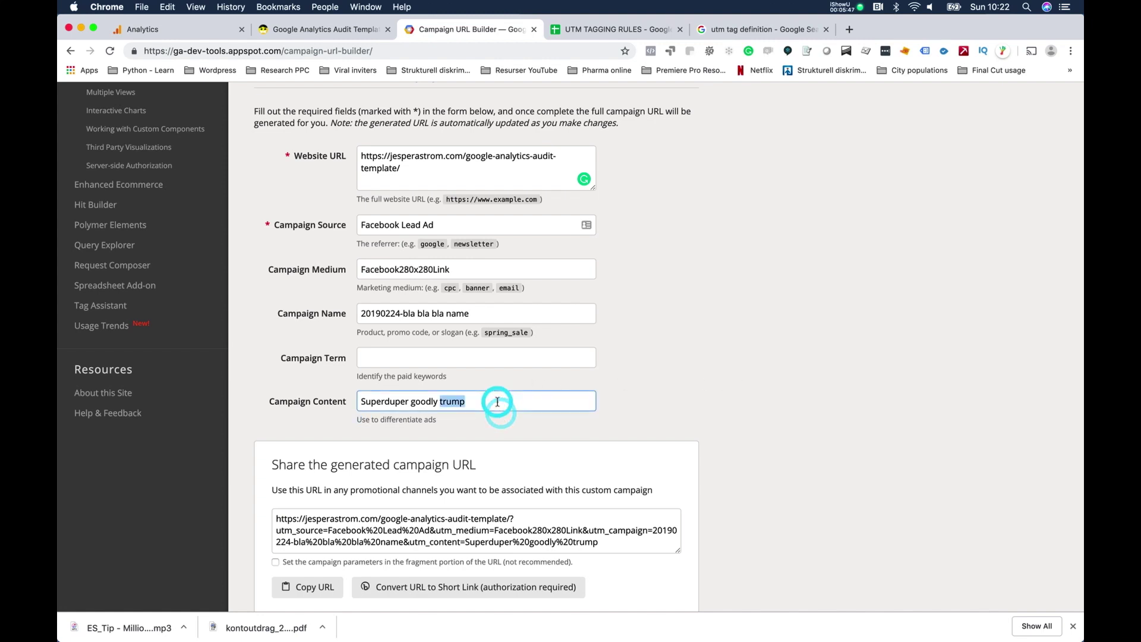
{"action": "left_click", "coordinate": [498, 401]}
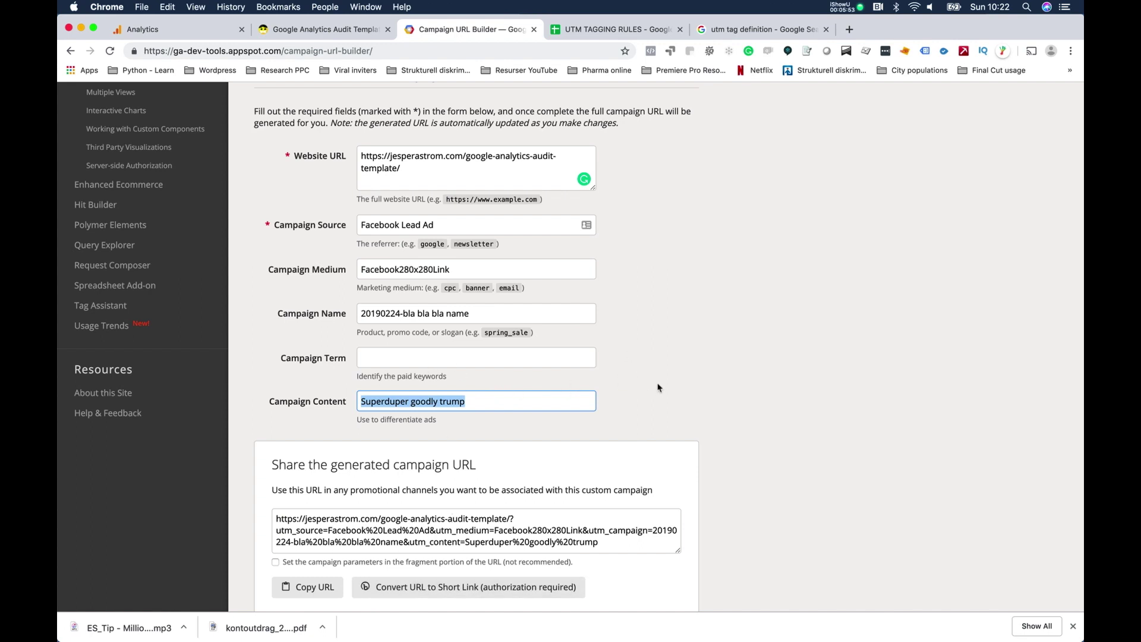
{"action": "key", "text": "BackSpace"}
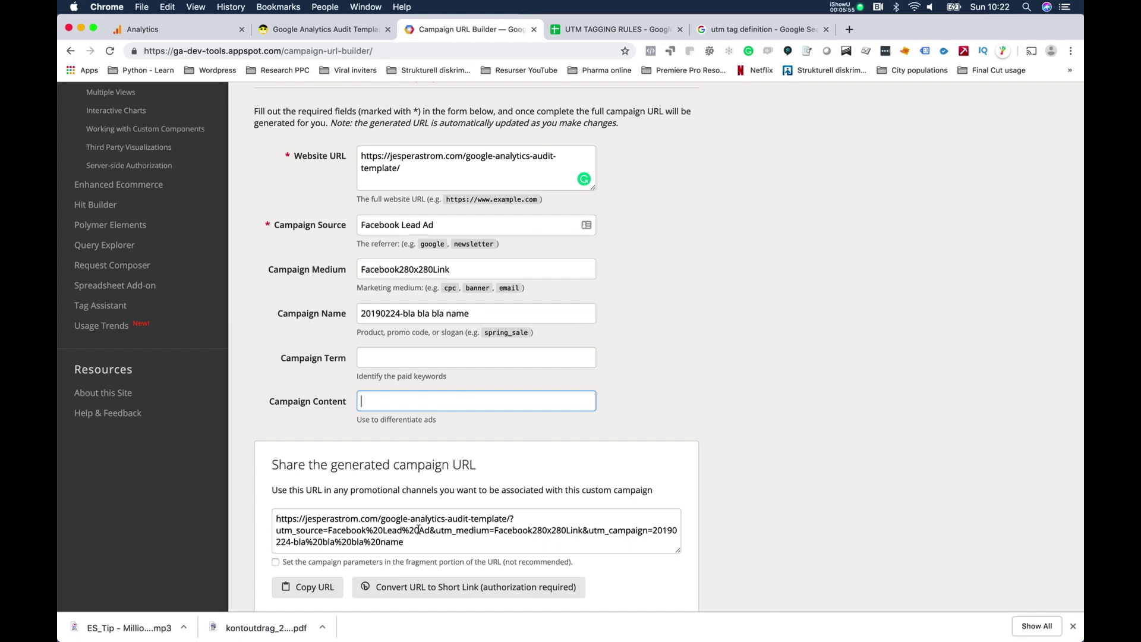
{"action": "left_click", "coordinate": [669, 267]}
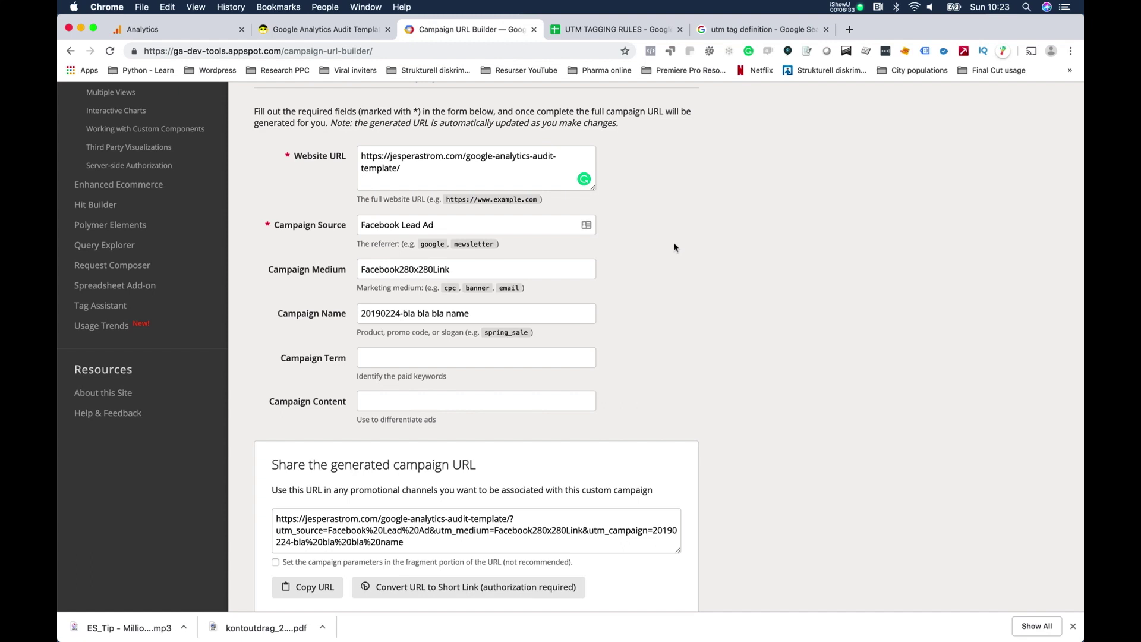
- Check the Content rule in cell E3, then switch to the Analytics Campaigns report
{"action": "left_click", "coordinate": [588, 31]}
{"action": "left_click", "coordinate": [493, 209]}
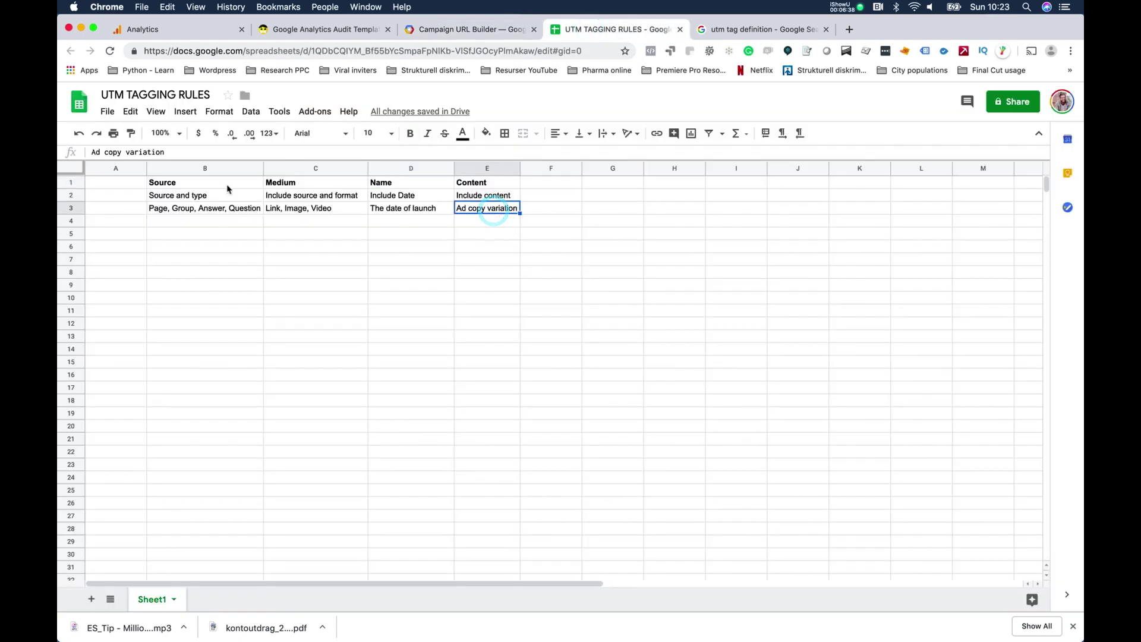
{"action": "left_click", "coordinate": [165, 29]}
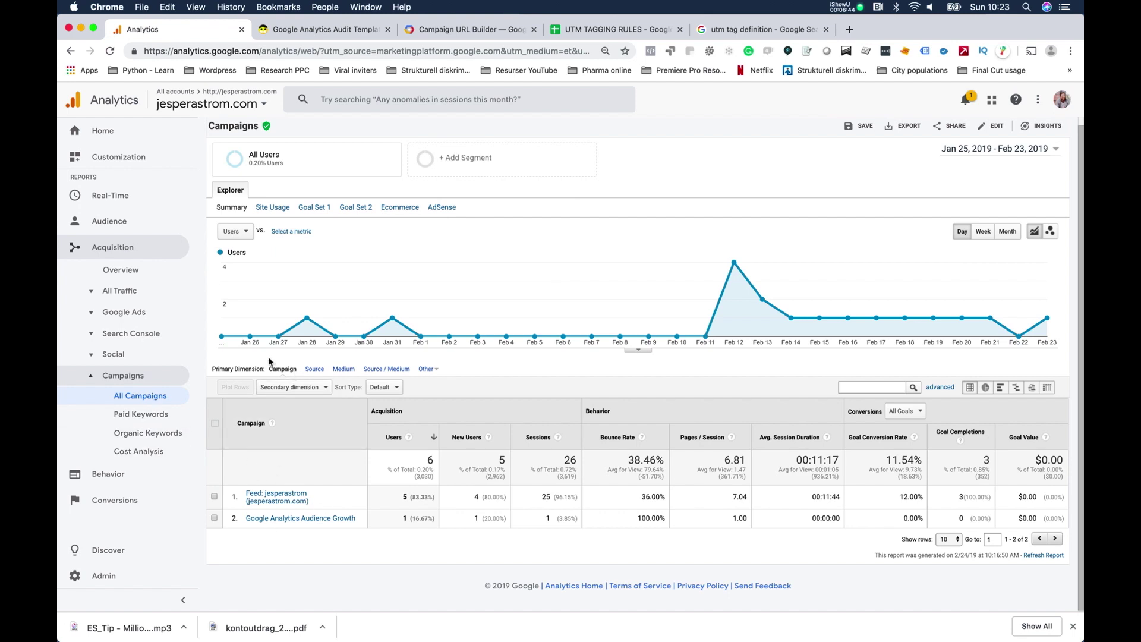
- Change the primary dimension to Source, search other dimensions for 'ad', then return to the builder
{"action": "left_click", "coordinate": [312, 367]}
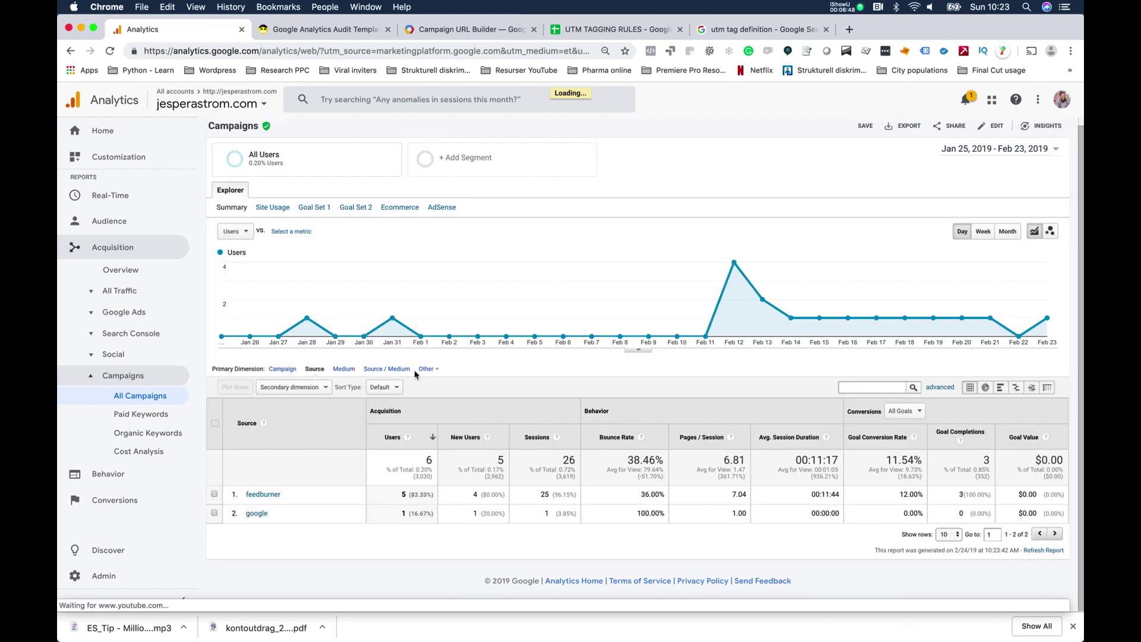
{"action": "left_click", "coordinate": [428, 368]}
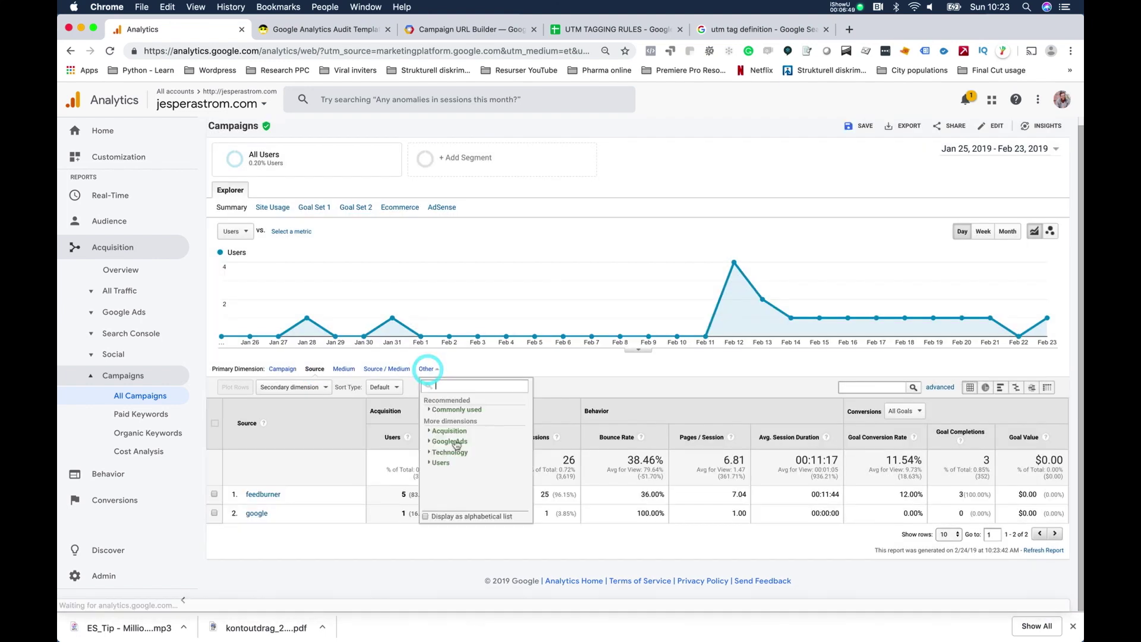
{"action": "type", "text": "ad"}
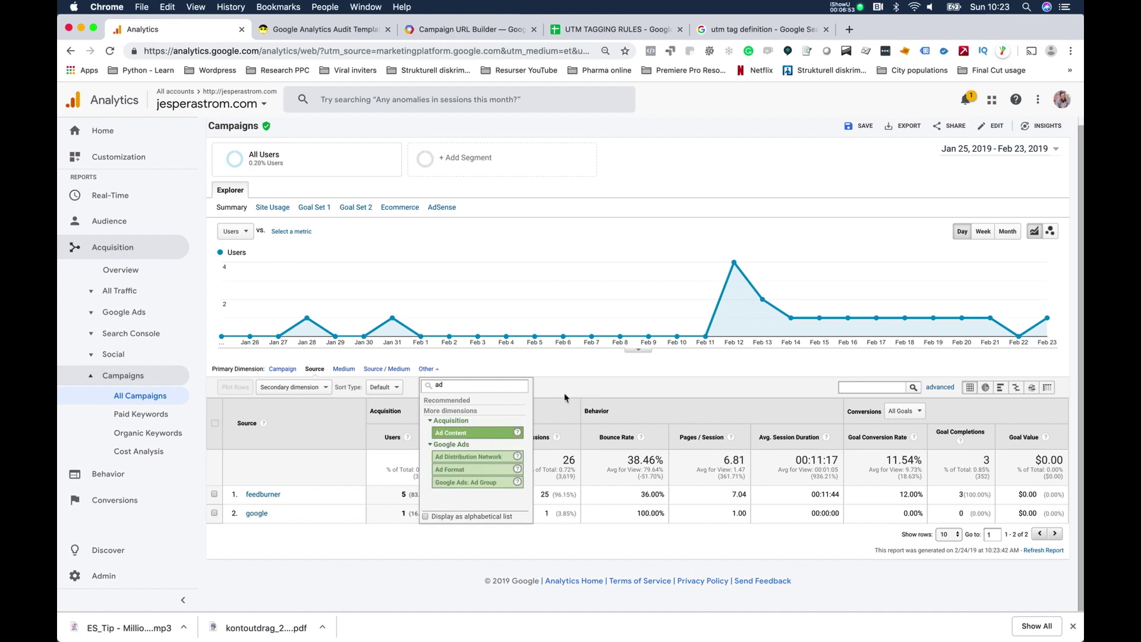
{"action": "left_click", "coordinate": [584, 378]}
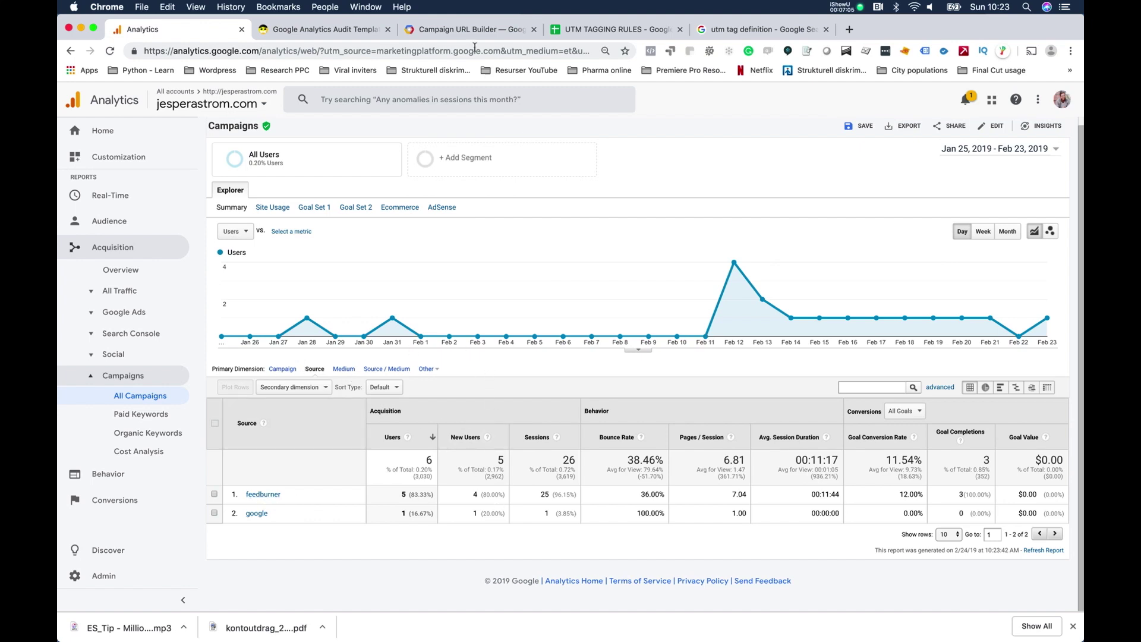
{"action": "left_click", "coordinate": [470, 30]}
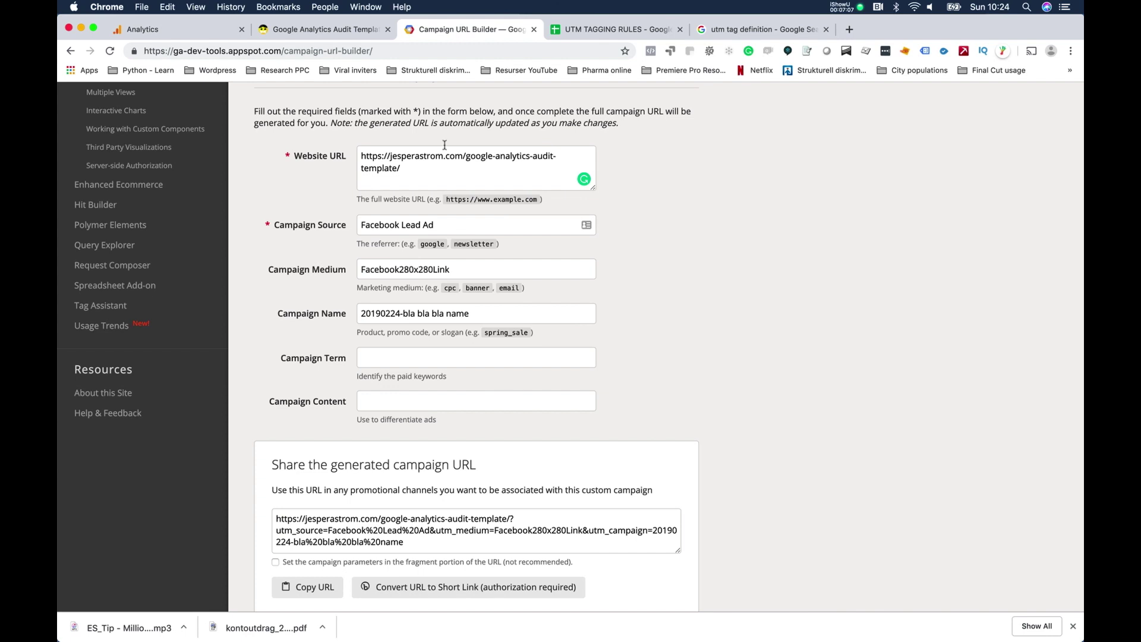
- Select the complete generated campaign URL in the builder's output box
{"action": "scroll", "coordinate": [664, 230], "scroll_direction": "down", "scroll_amount": 1}
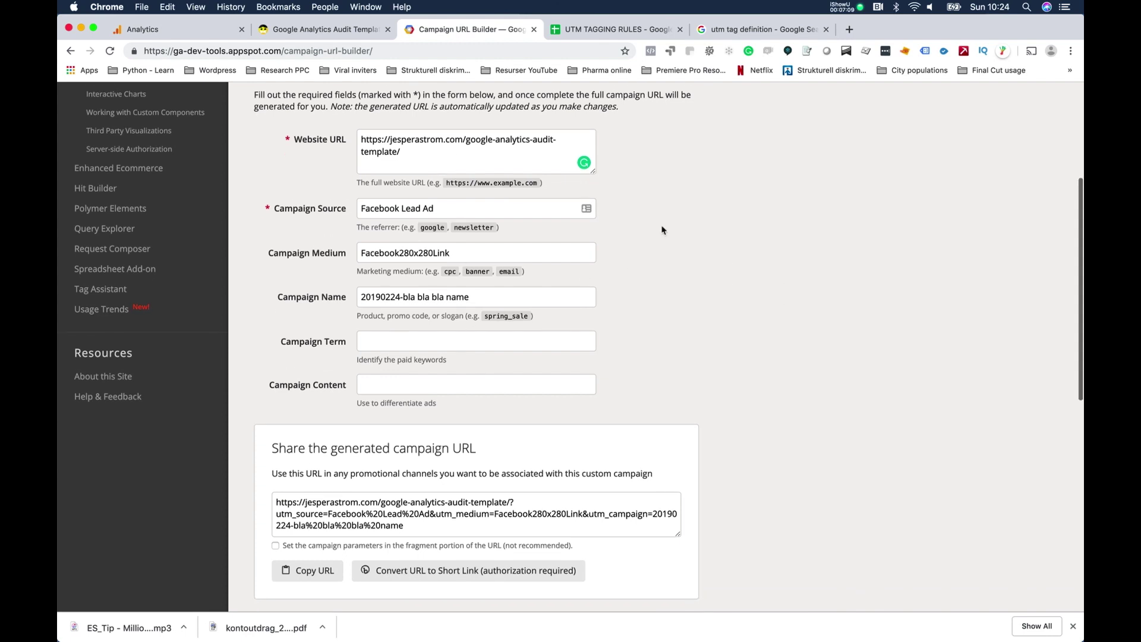
{"action": "scroll", "coordinate": [664, 230], "scroll_direction": "down", "scroll_amount": 1}
{"action": "left_click", "coordinate": [472, 498]}
{"action": "key", "text": "super+c"}
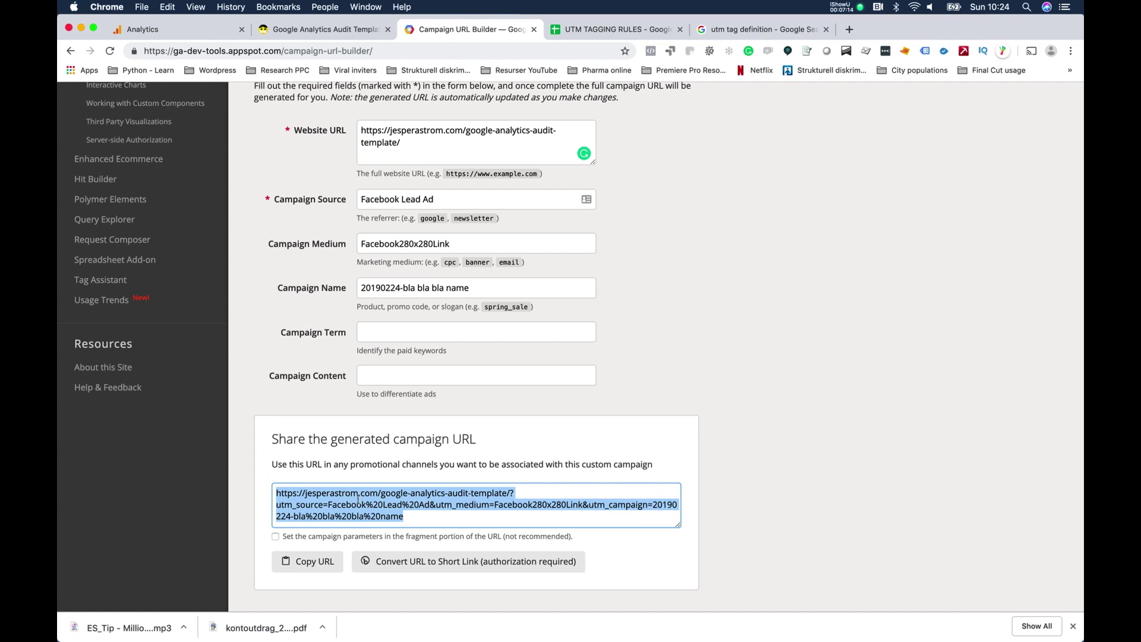
{"action": "scroll", "coordinate": [357, 499], "scroll_direction": "left", "scroll_amount": 5}
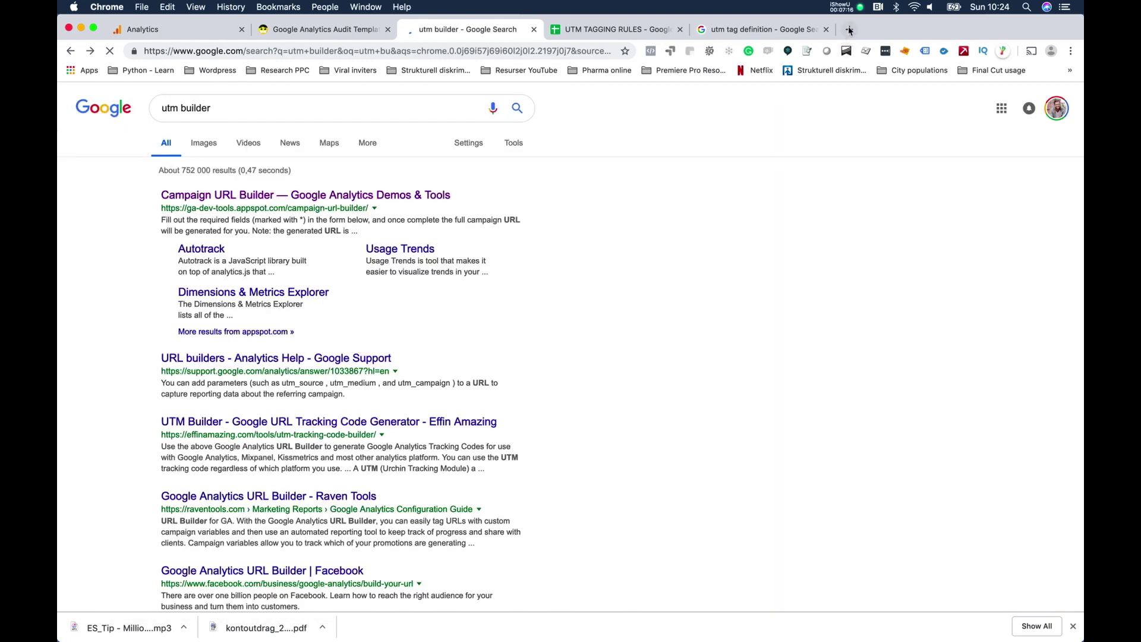
- Shorten the pasted campaign URL in Bitly into bit.ly/2Et9qiX and copy the short link
{"action": "left_click", "coordinate": [848, 29]}
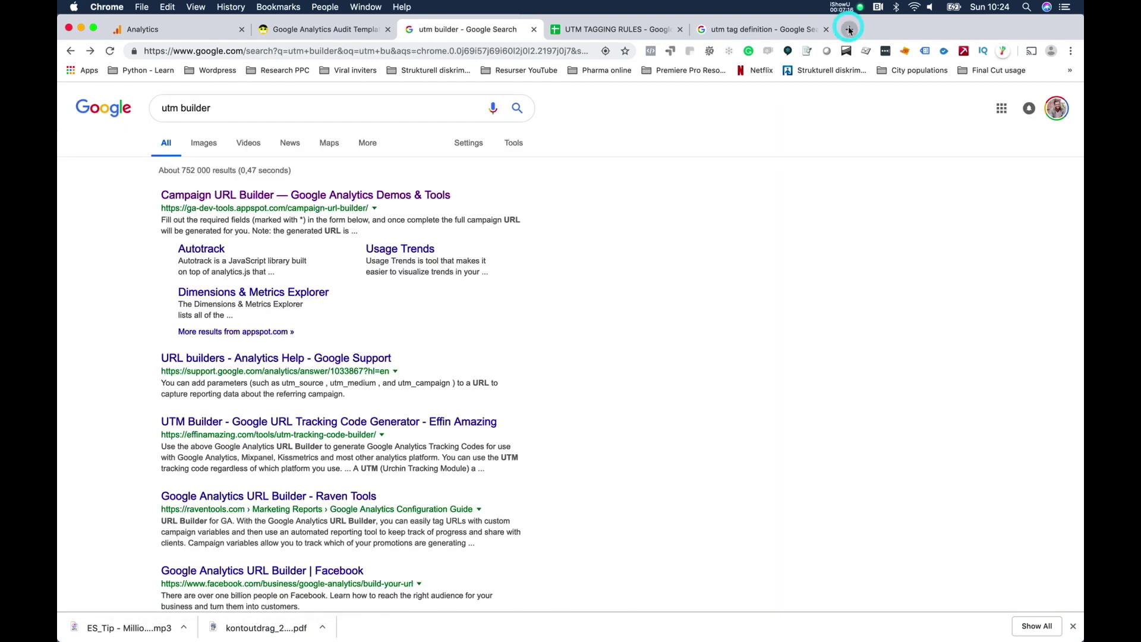
{"action": "type", "text": "bit.ly"}
{"action": "key", "text": "Return"}
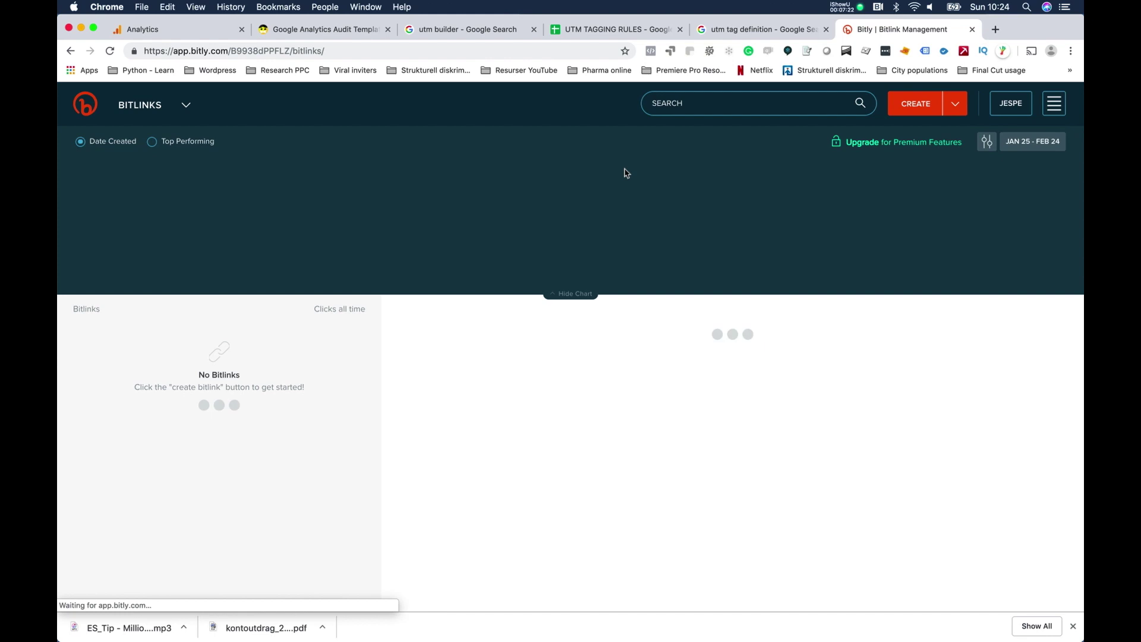
{"action": "left_click", "coordinate": [903, 113]}
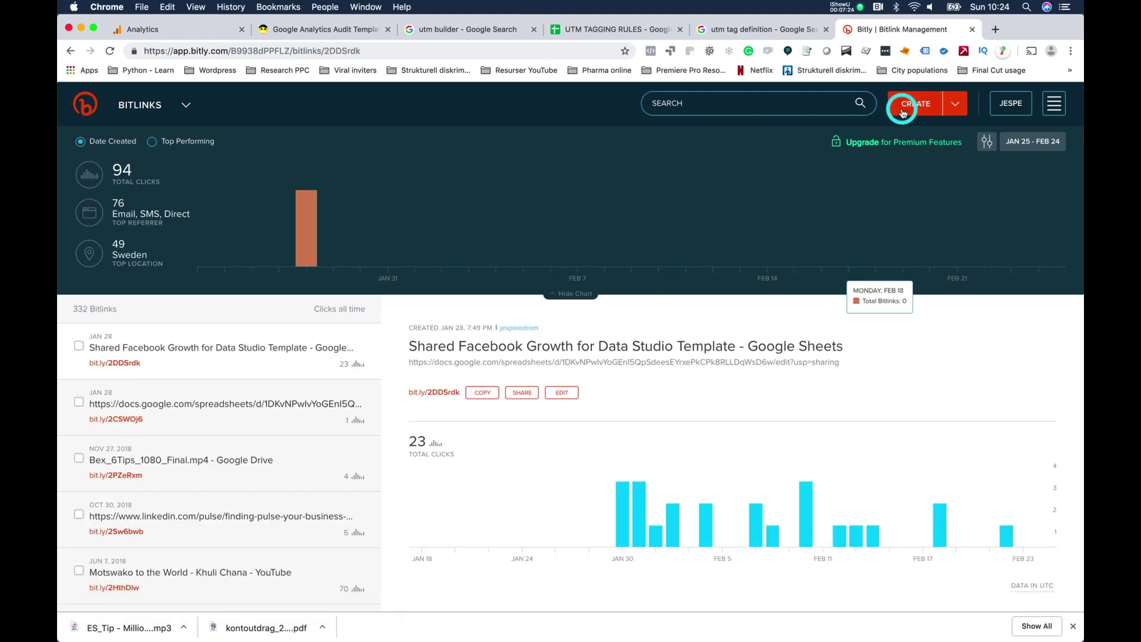
{"action": "key", "text": "super+v"}
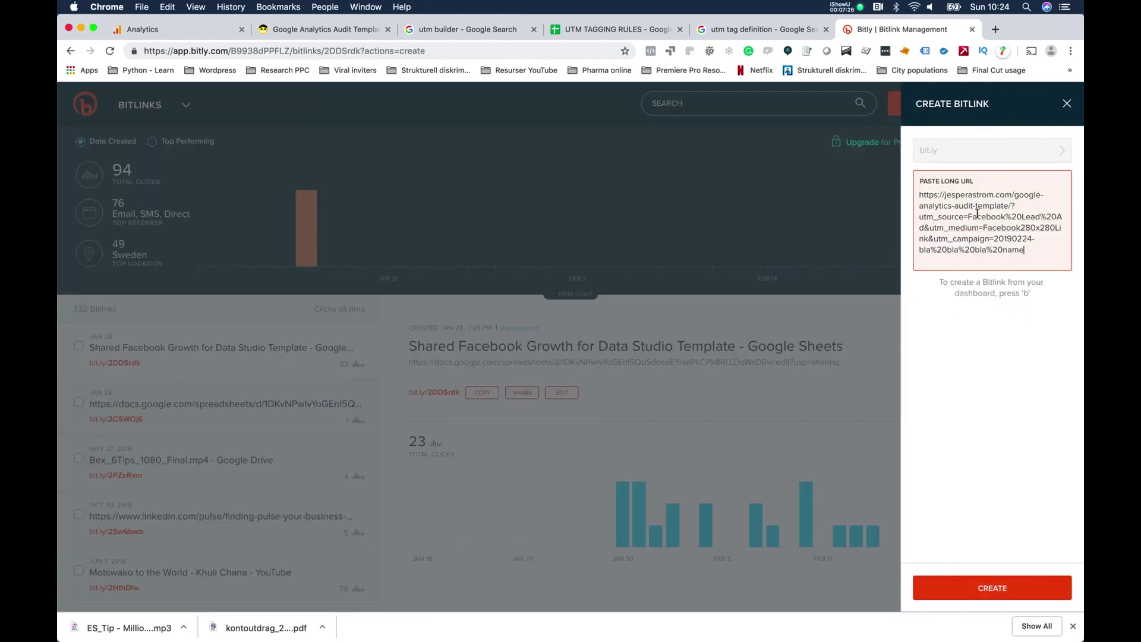
{"action": "left_click", "coordinate": [992, 581]}
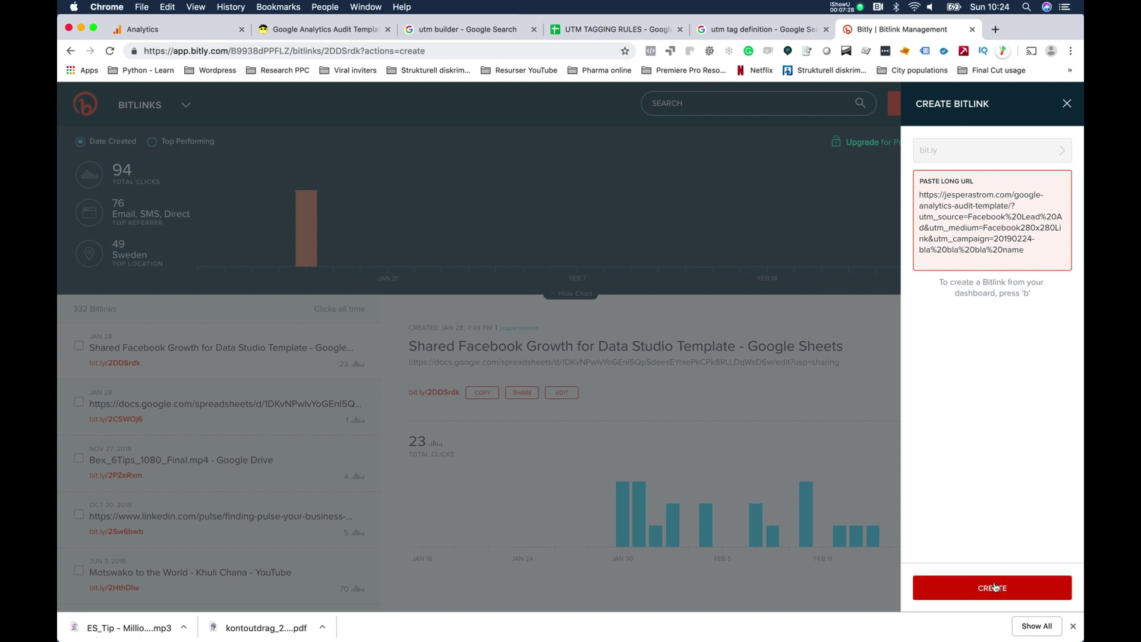
{"action": "left_click", "coordinate": [1014, 146]}
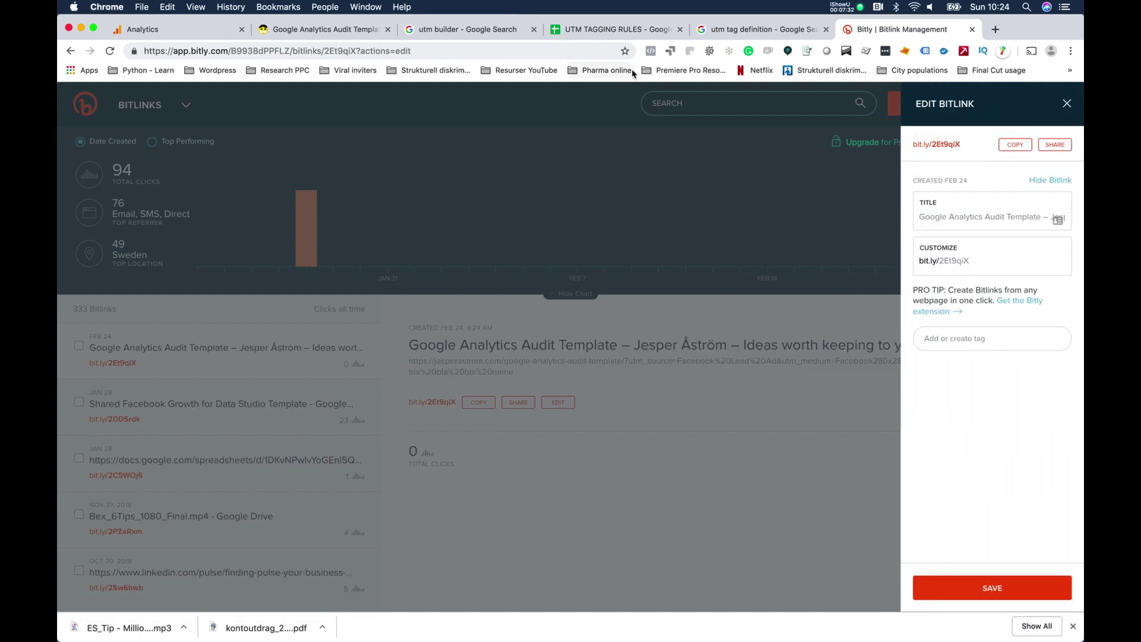
{"action": "left_click", "coordinate": [618, 45]}
{"action": "left_click", "coordinate": [618, 29]}
{"action": "left_click", "coordinate": [238, 233]}
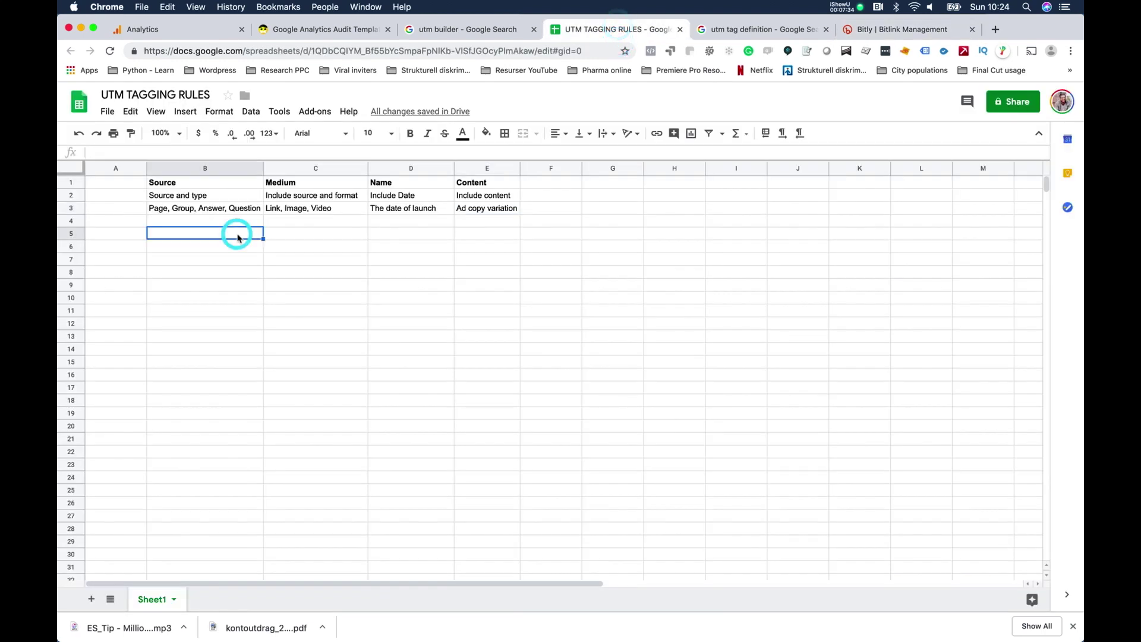
{"action": "double_click", "coordinate": [237, 234]}
{"action": "key", "text": "super+v"}
{"action": "key", "text": "Return"}
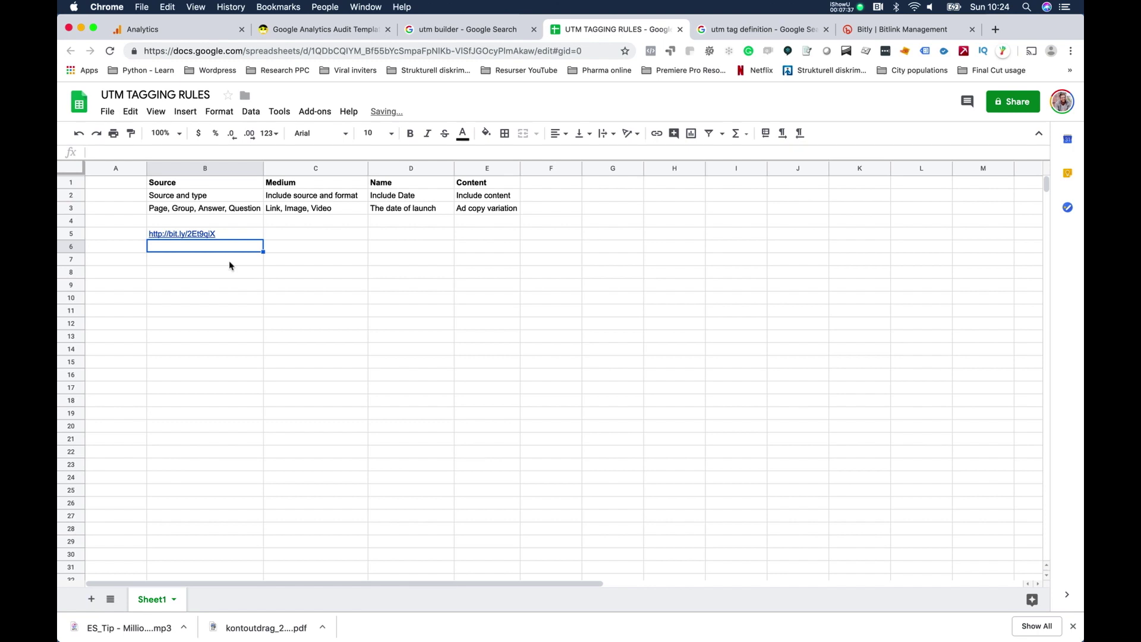
- Check the Analytics, Bitly and search results tabs, then return to the UTM TAGGING RULES sheet
{"action": "left_click", "coordinate": [202, 29]}
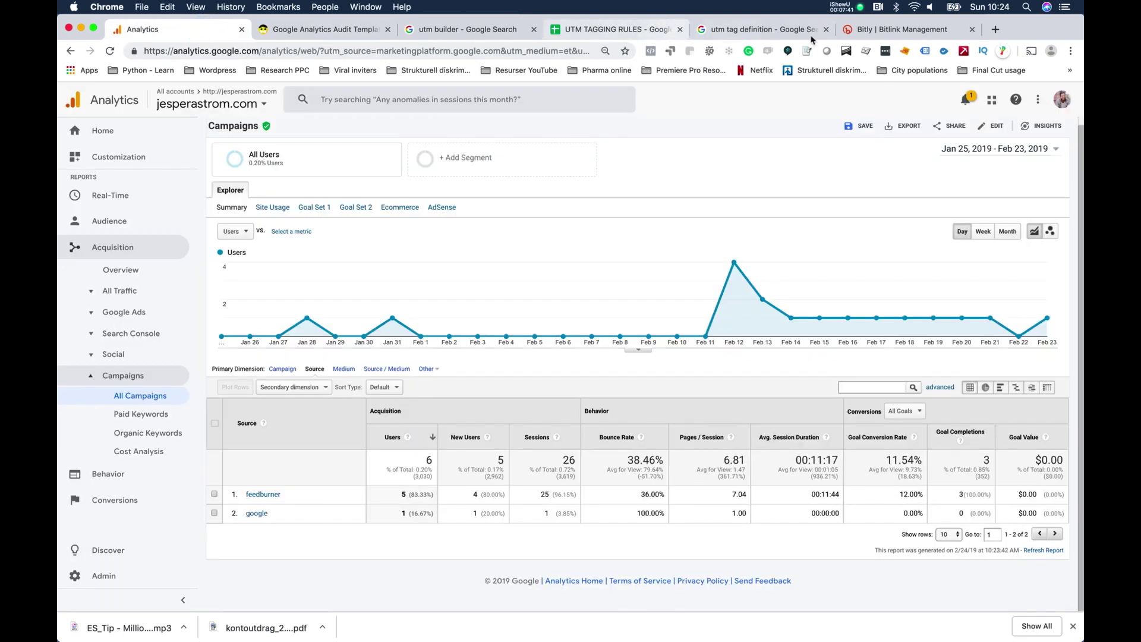
{"action": "left_click", "coordinate": [864, 30]}
{"action": "left_click", "coordinate": [722, 30]}
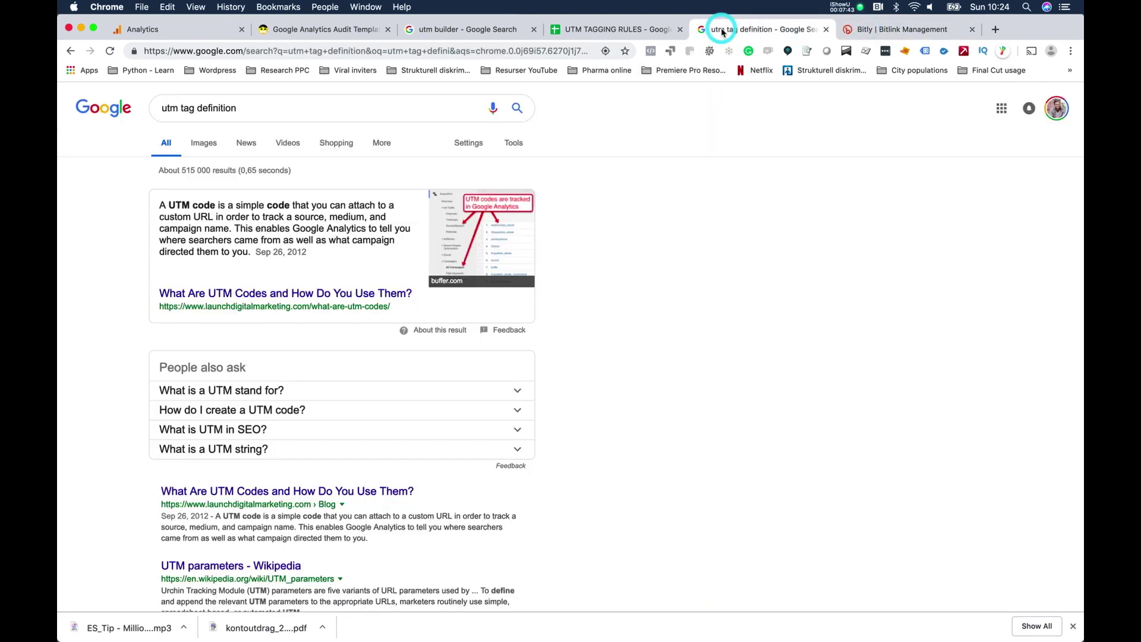
{"action": "left_click", "coordinate": [607, 30]}
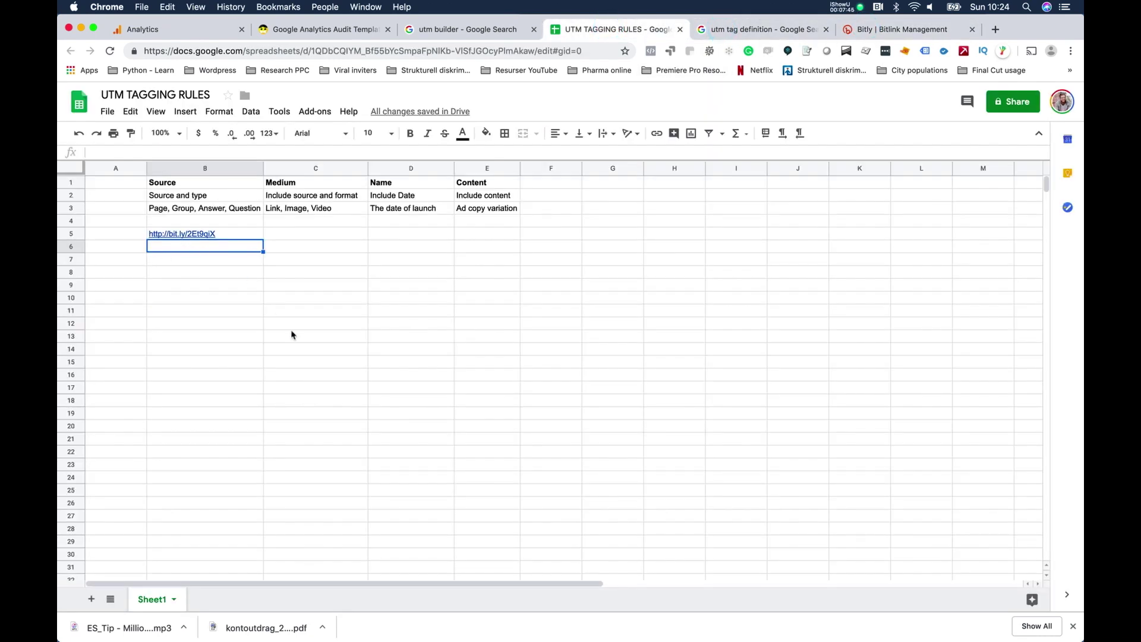